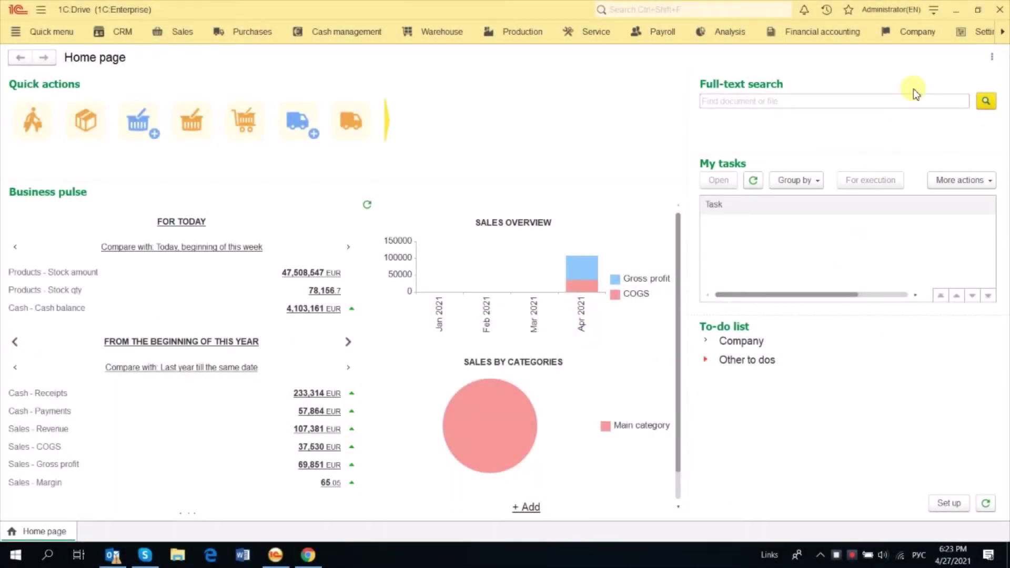
View the program's version and configuration information, closing the information window when done.
left_click(934, 9)
left_click(895, 213)
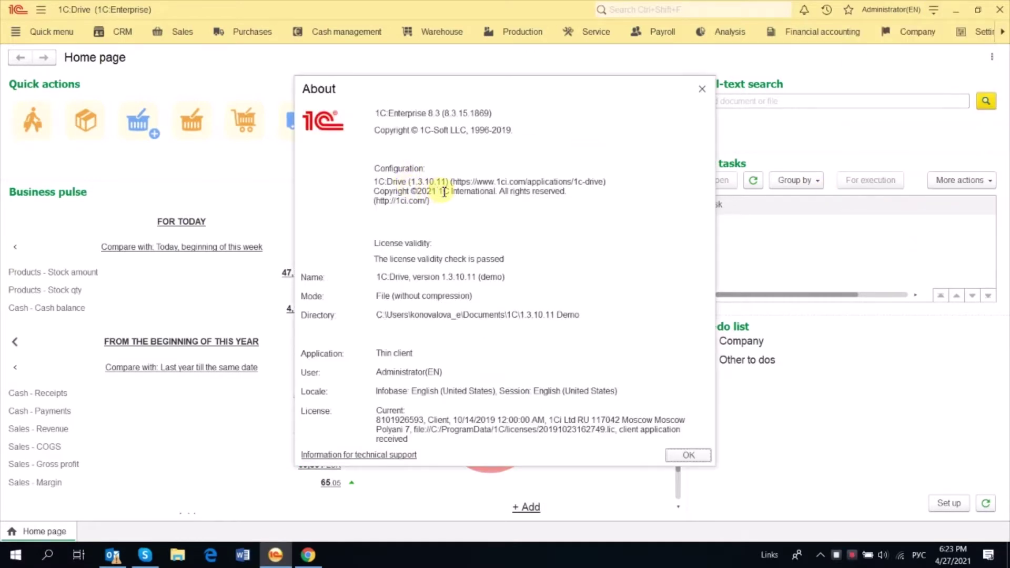
left_click(702, 88)
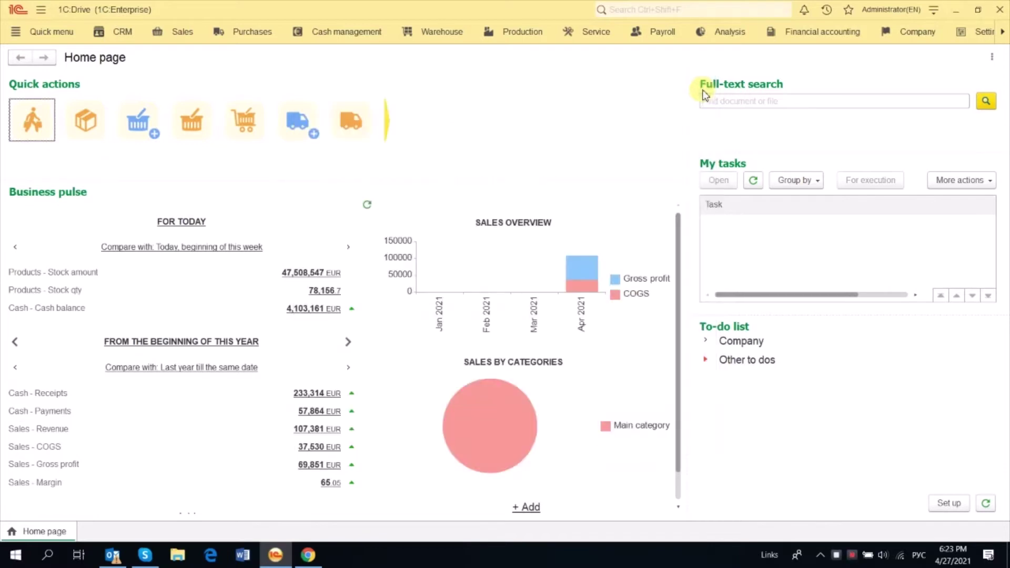
Review the cash management accounting settings, including the cash flow projection option, and close them.
left_click(982, 35)
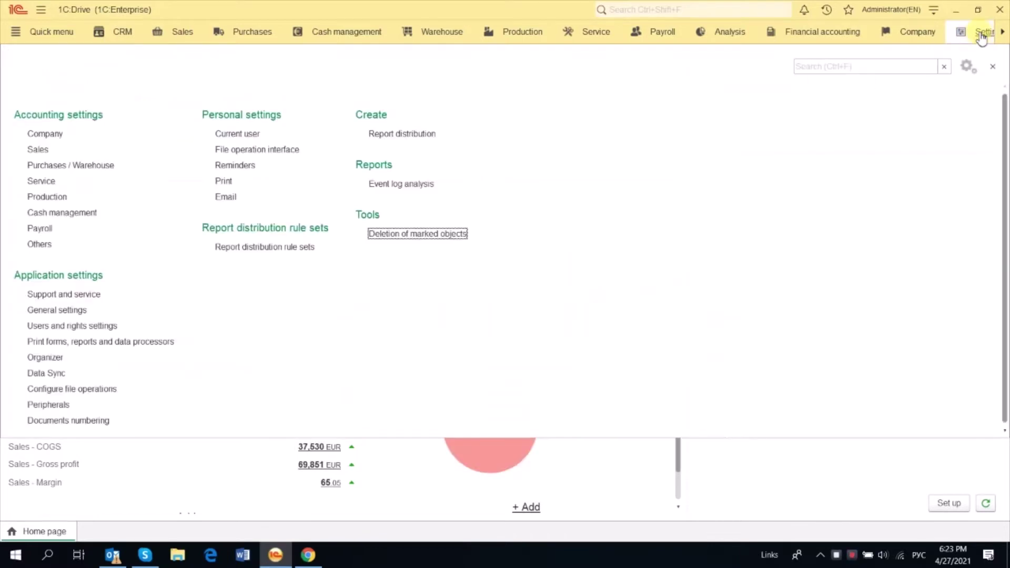
left_click(72, 213)
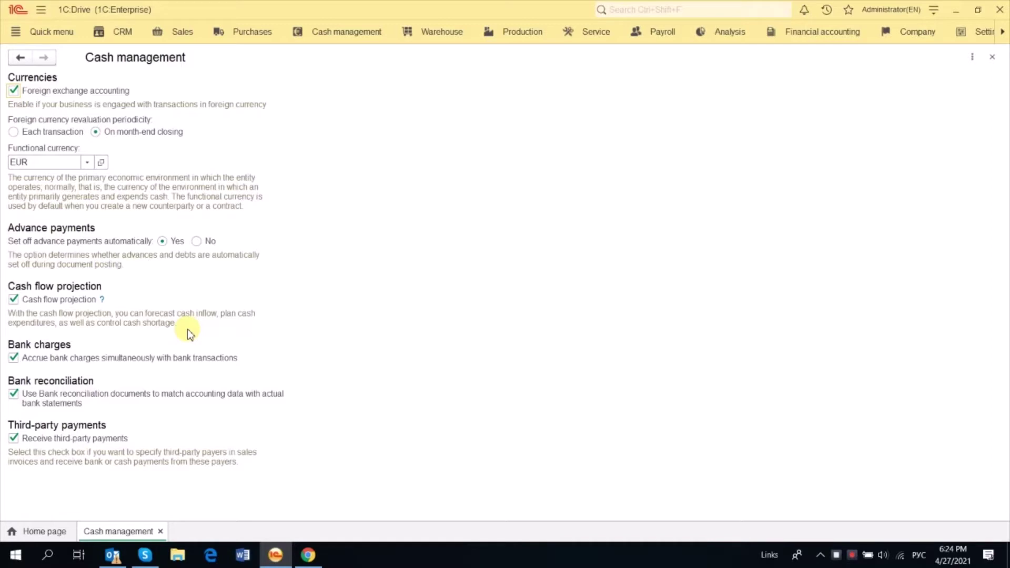
left_click(992, 57)
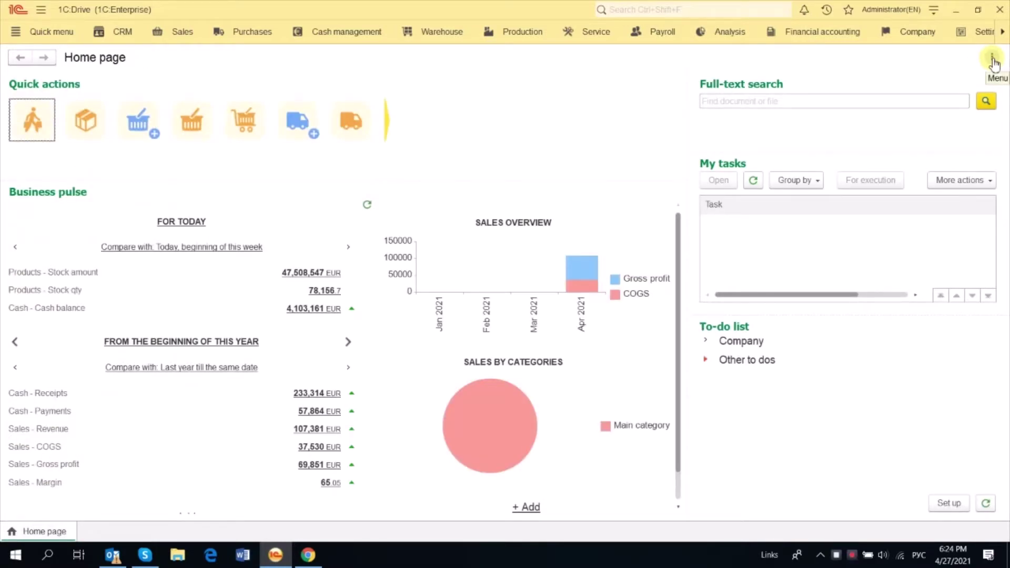
Open the Cash flow projection report from the analysis reports and generate it for ABC computers.
left_click(727, 35)
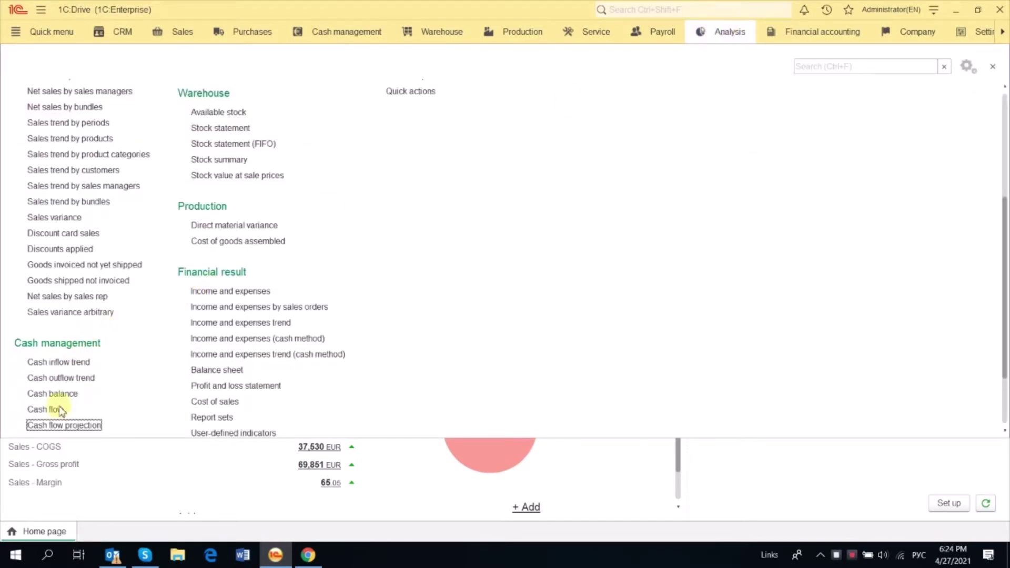
left_click(61, 425)
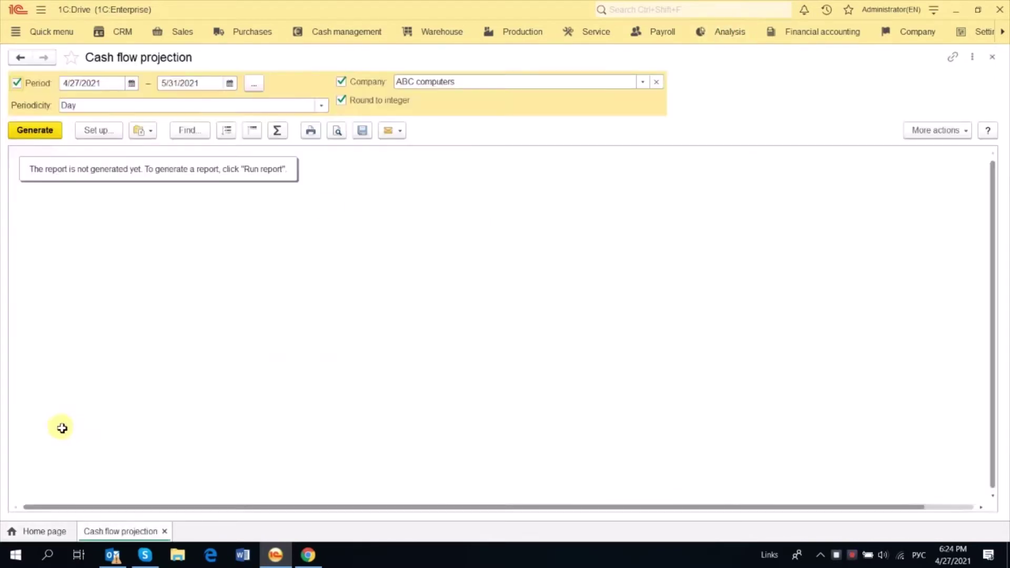
left_click(49, 135)
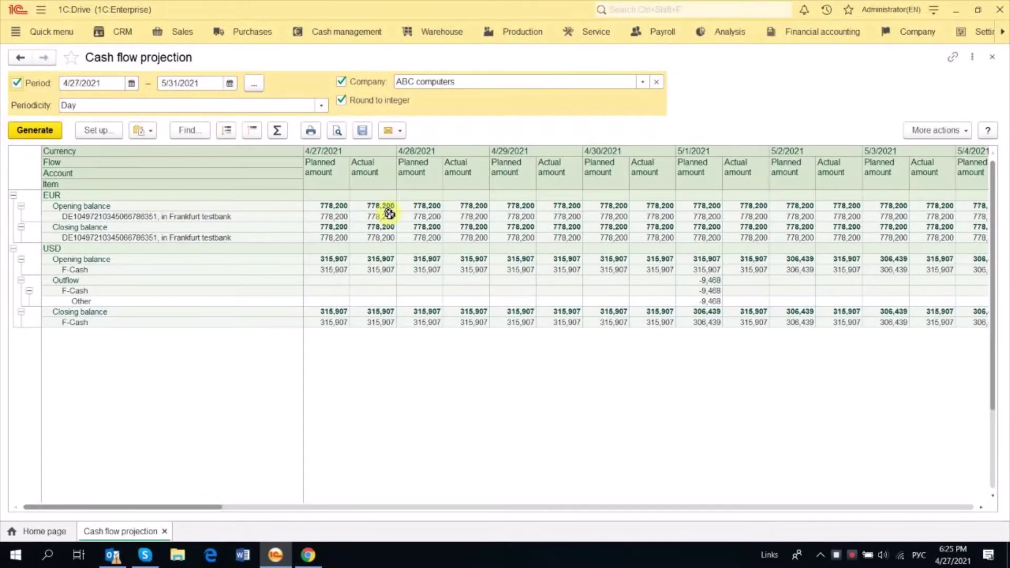
Open the Global LLC purchase order dated 4/27/2021 and view its products and total.
left_click(255, 41)
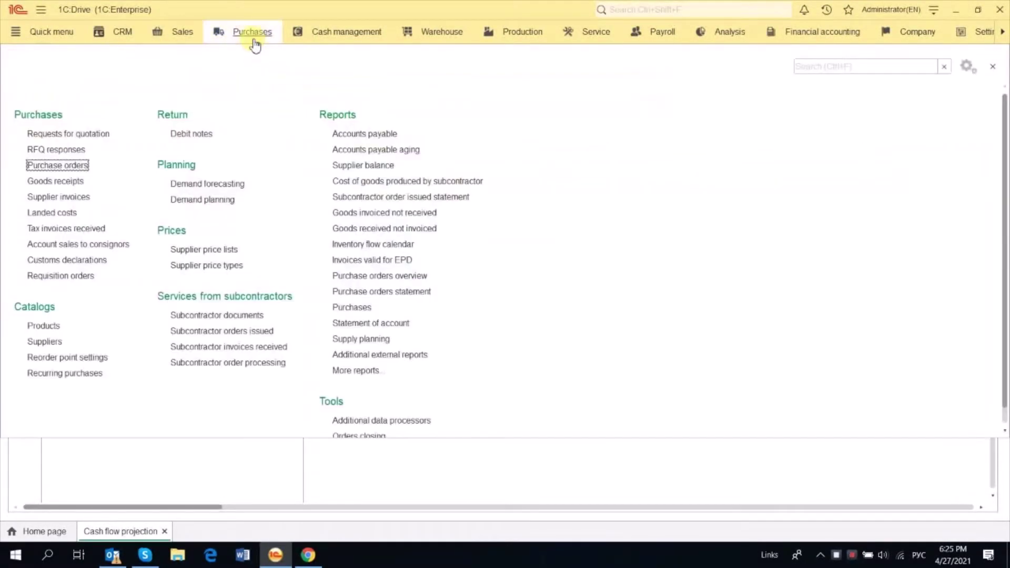
left_click(80, 166)
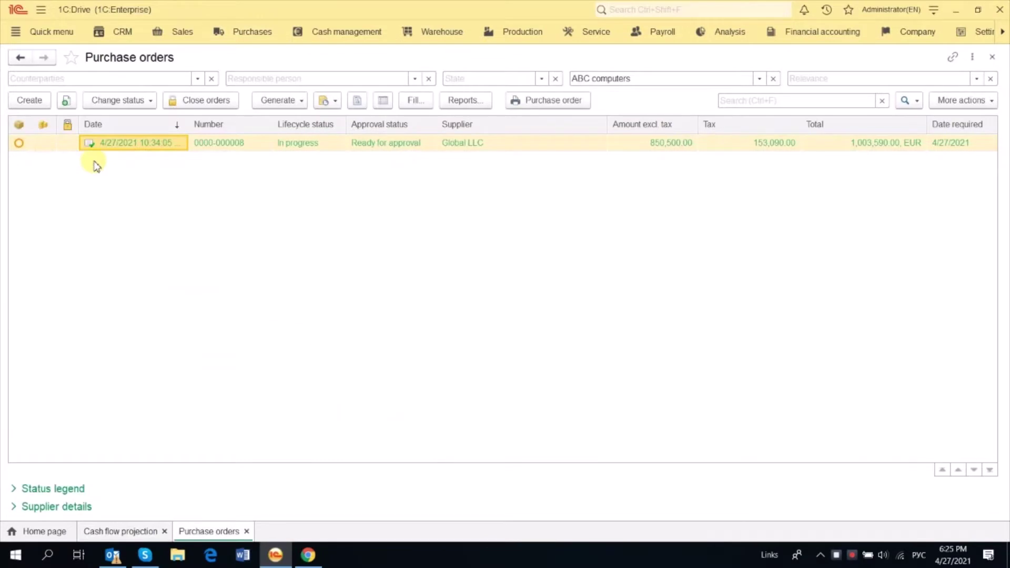
double_click(165, 148)
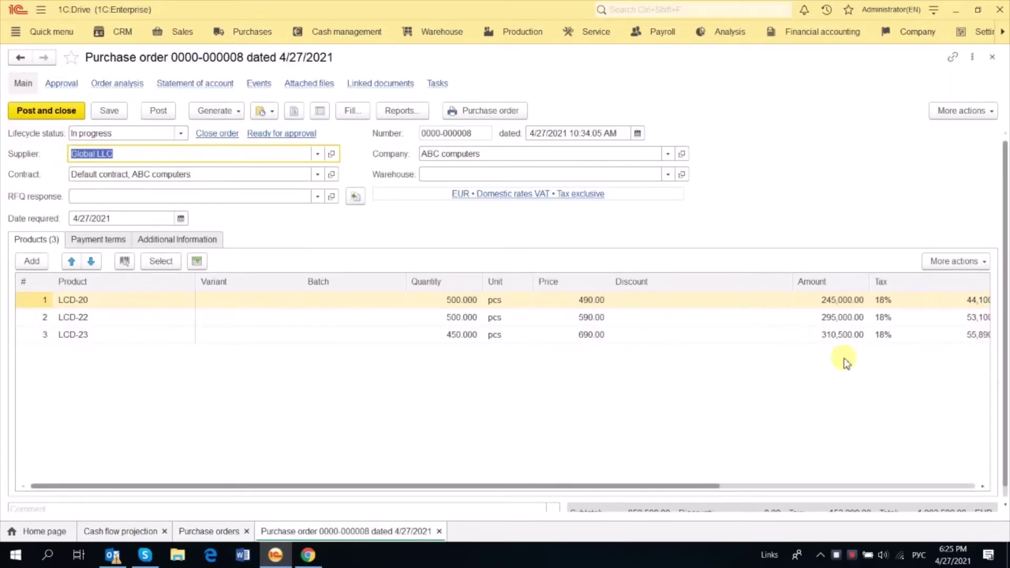
scroll(895, 412, "down", 1)
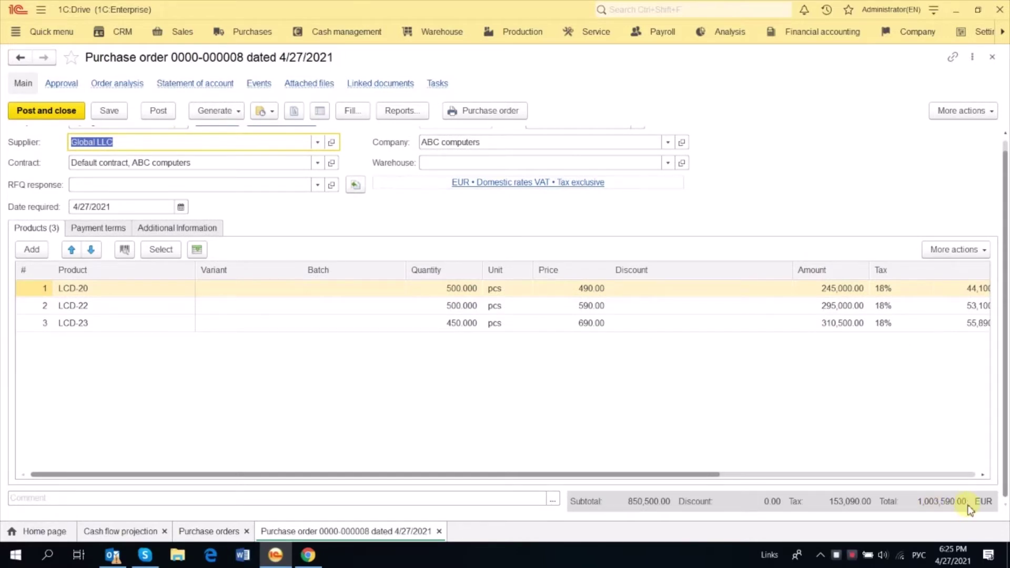
Post the purchase order and review its Inventory flow calendar and Purchase orders register records.
left_click(158, 111)
left_click(320, 111)
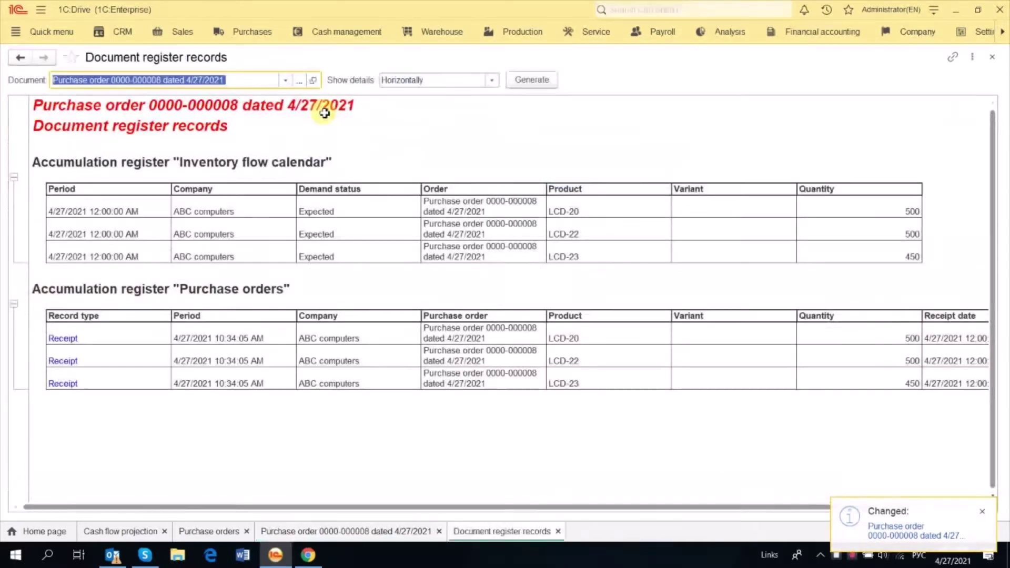
left_click(346, 162)
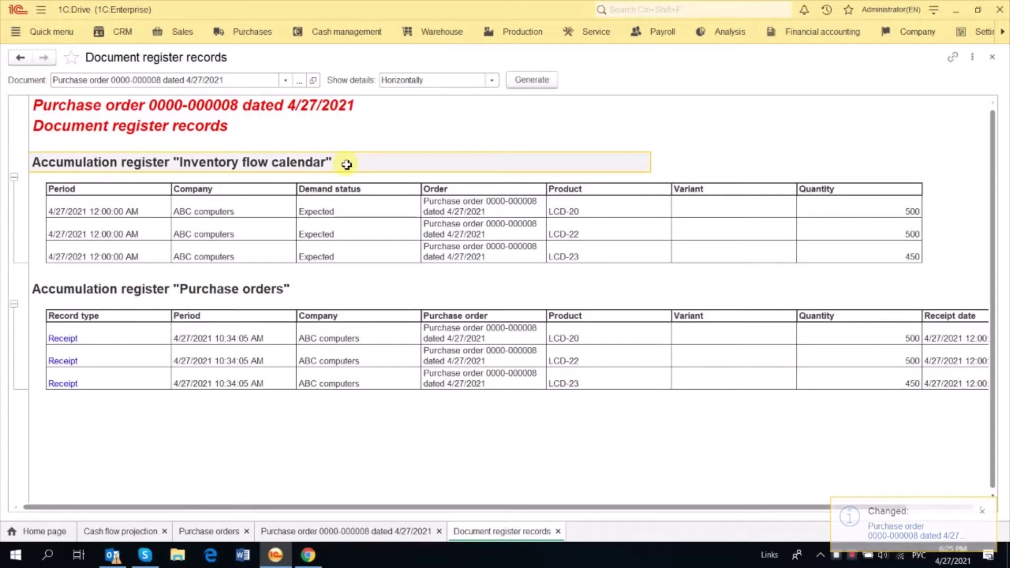
left_click(260, 289)
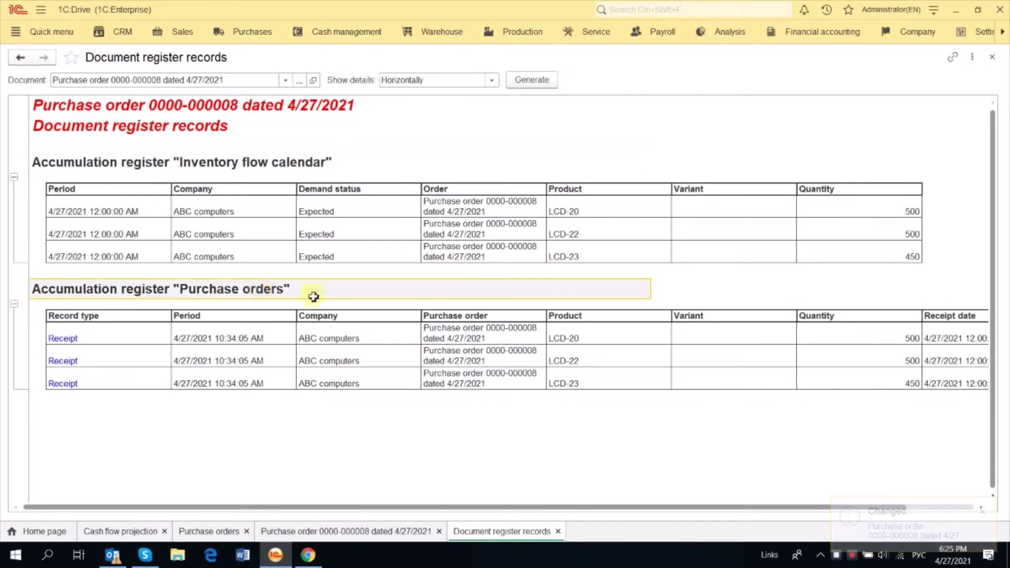
left_click(993, 57)
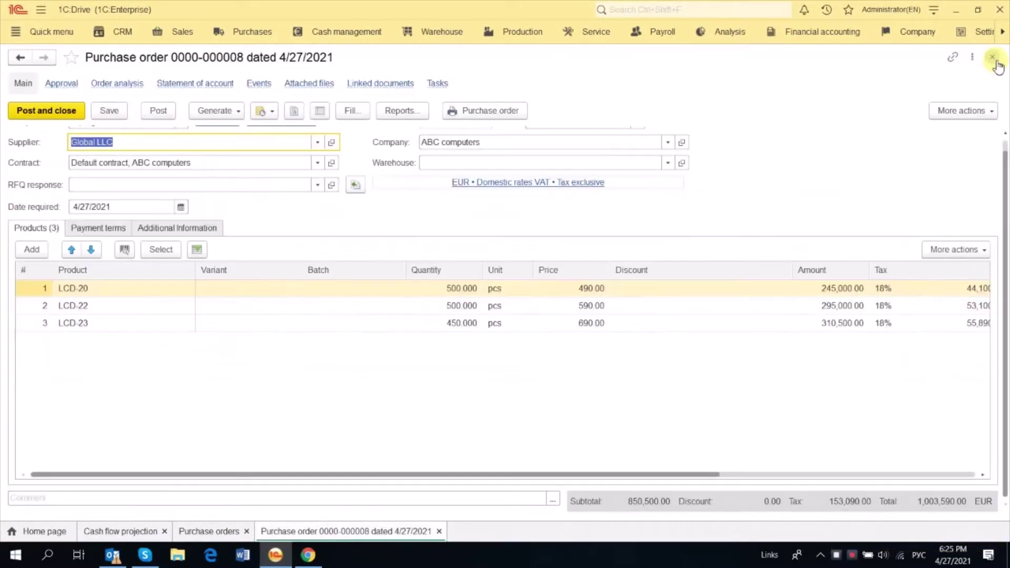
Enable payment terms on the purchase order, set the due date to 4/30/2021, and post the order.
left_click(101, 231)
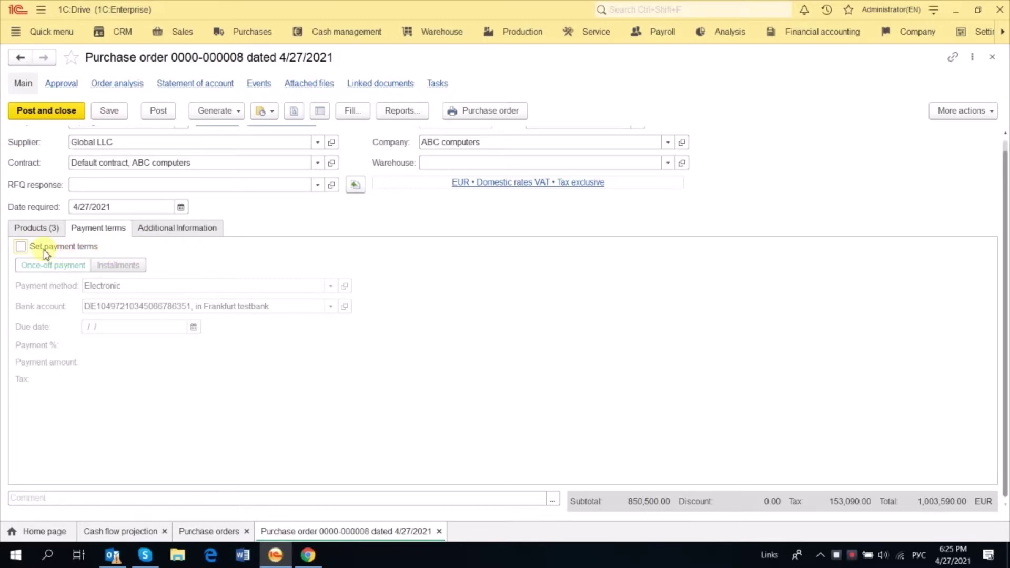
left_click(21, 247)
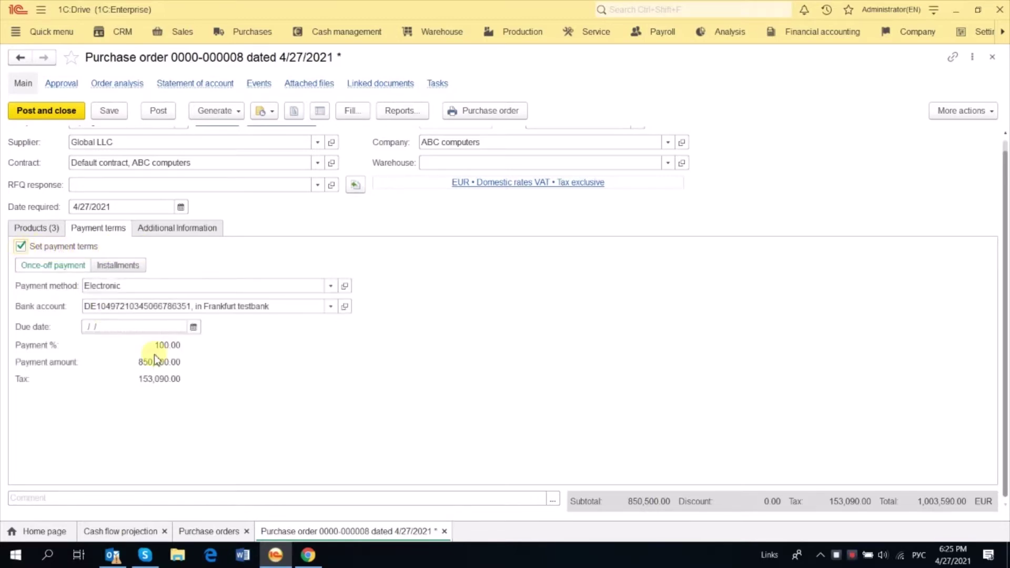
left_click(193, 327)
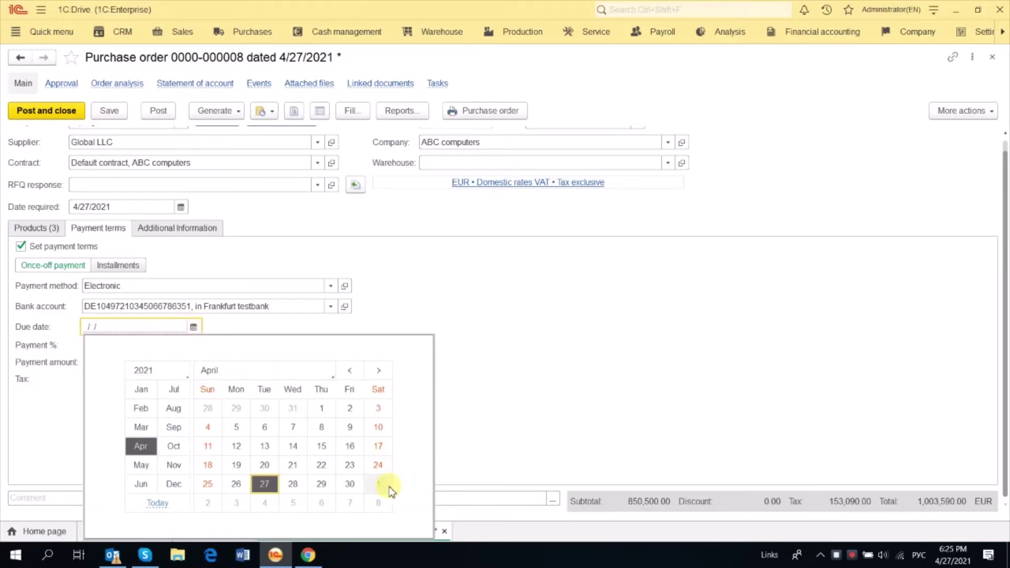
left_click(350, 485)
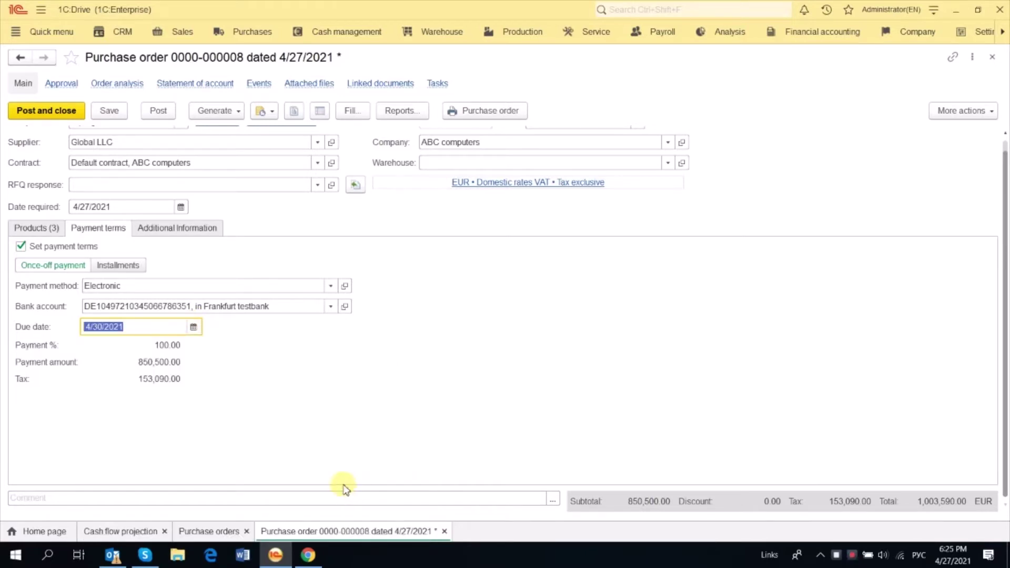
left_click(157, 111)
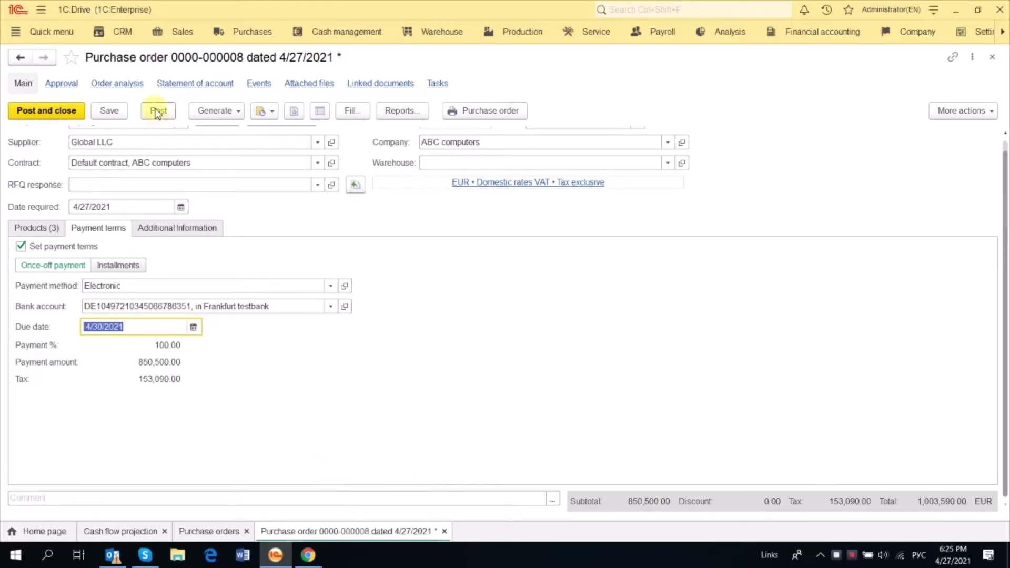
Examine the period and amount in the purchase order's Cash flow projection register record, closing the register records when done.
left_click(320, 111)
left_click(131, 208)
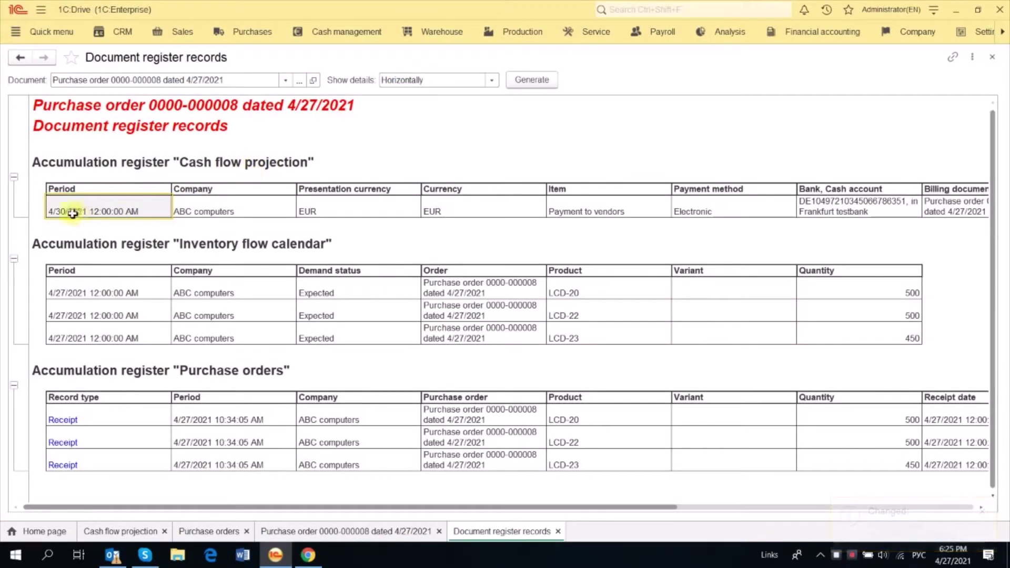
left_click_drag(251, 506, 638, 507)
left_click(840, 210)
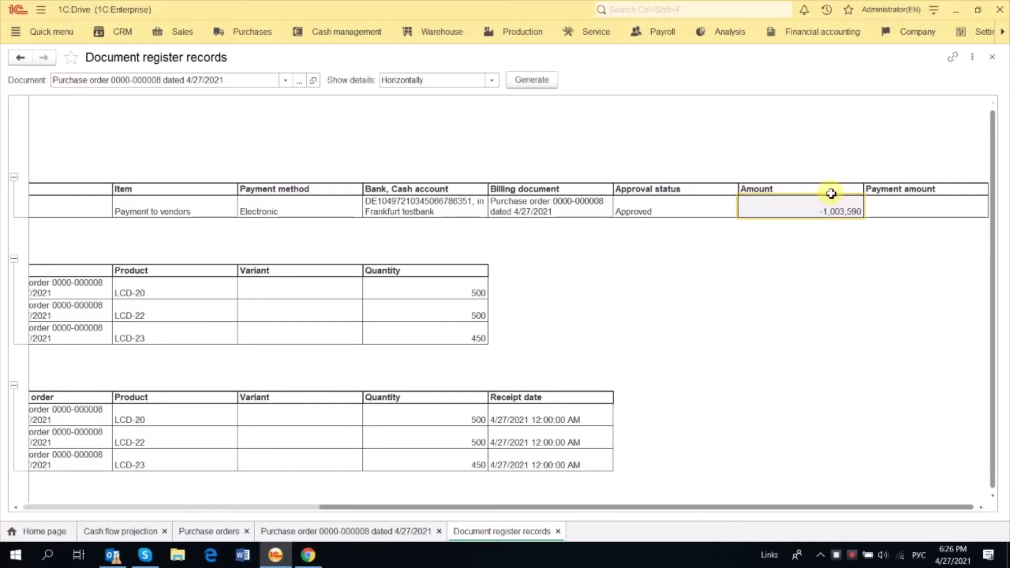
left_click(993, 57)
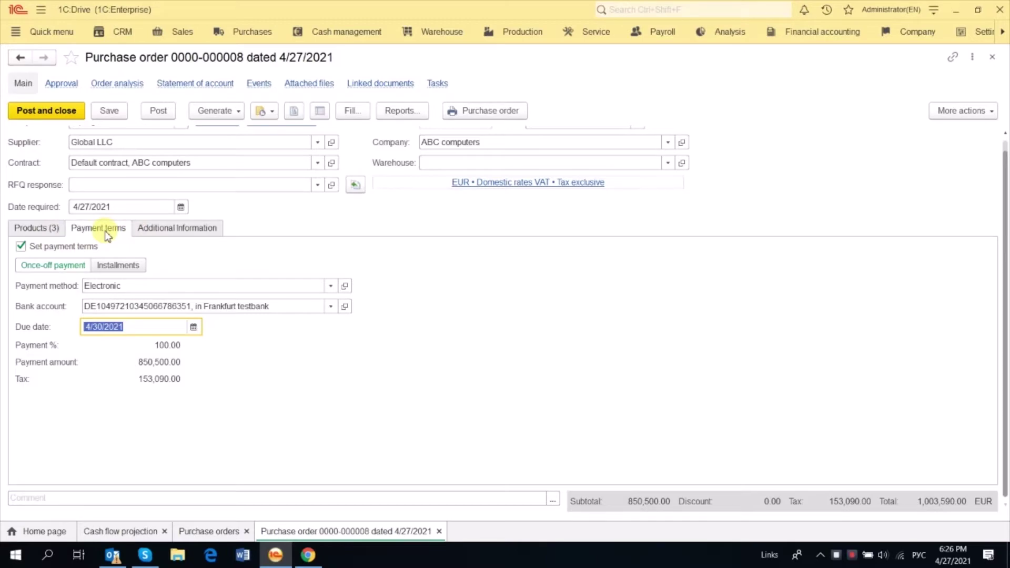
Regenerate the Cash flow projection report and check the planned payment to vendors on 4/30/2021.
left_click(113, 532)
left_click(48, 132)
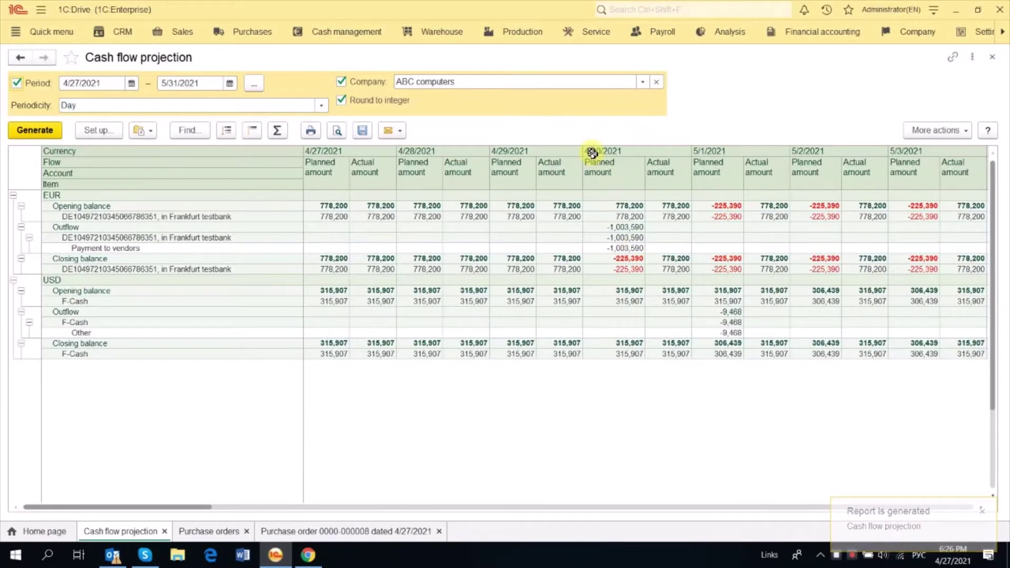
left_click(633, 248)
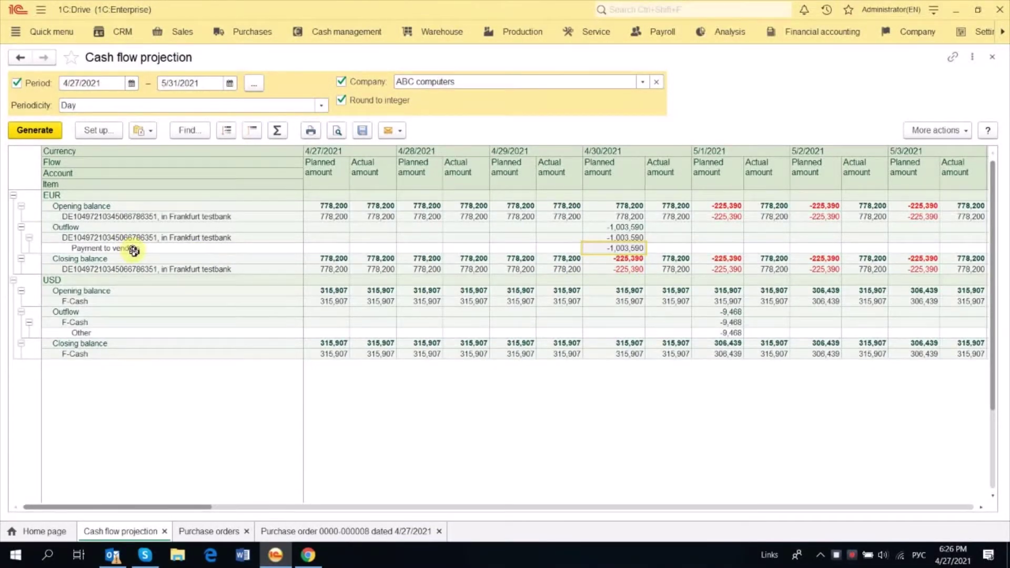
Add a Recorder grouping beneath Item in the report's row structure using the advanced settings, and regenerate the report.
left_click(109, 133)
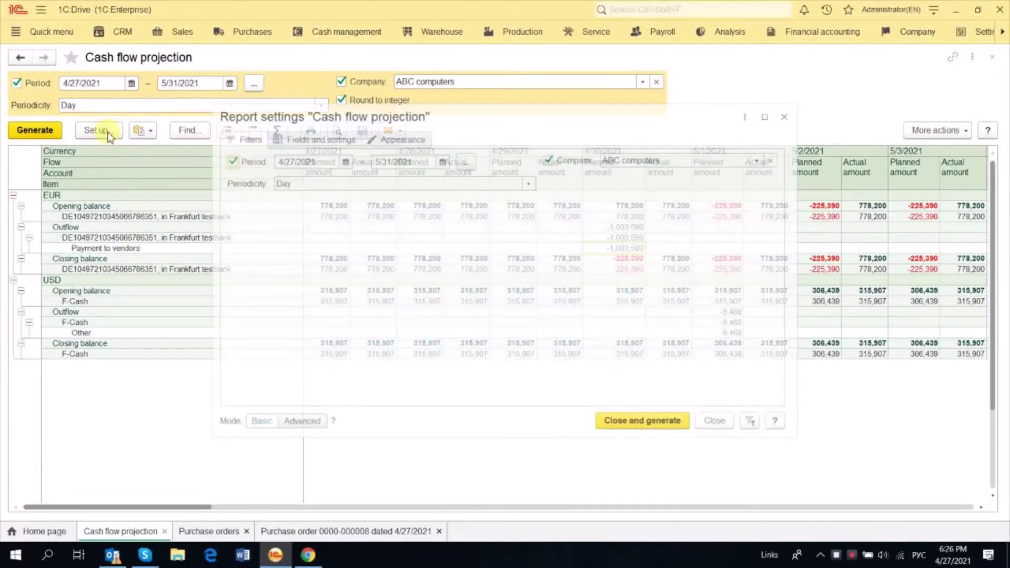
left_click(295, 421)
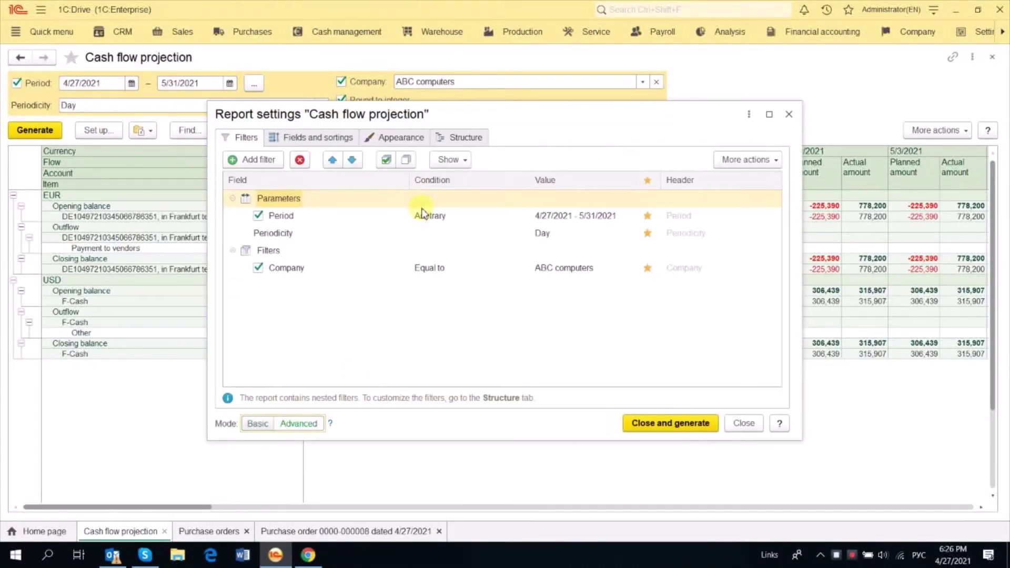
left_click(470, 140)
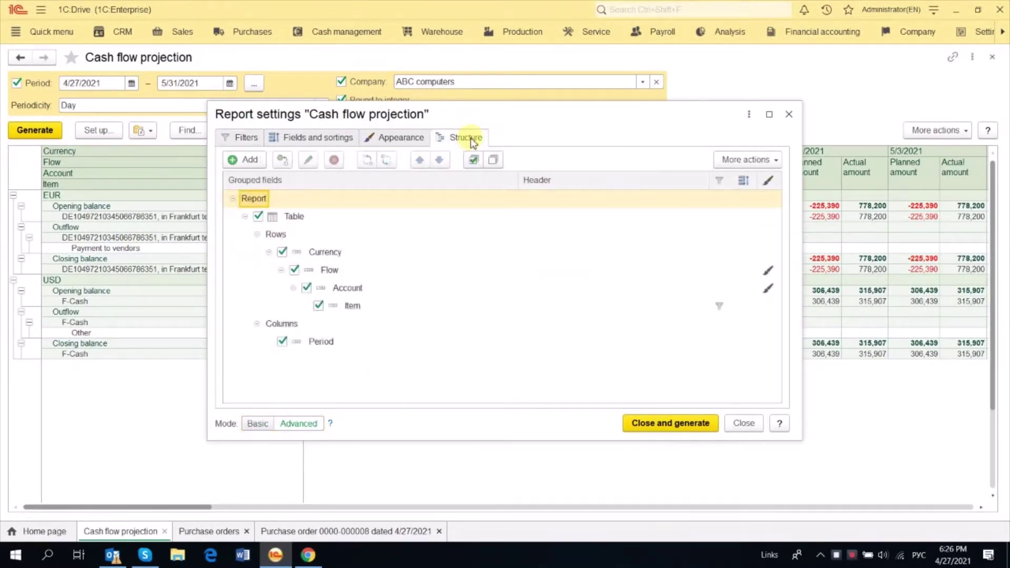
left_click(234, 159)
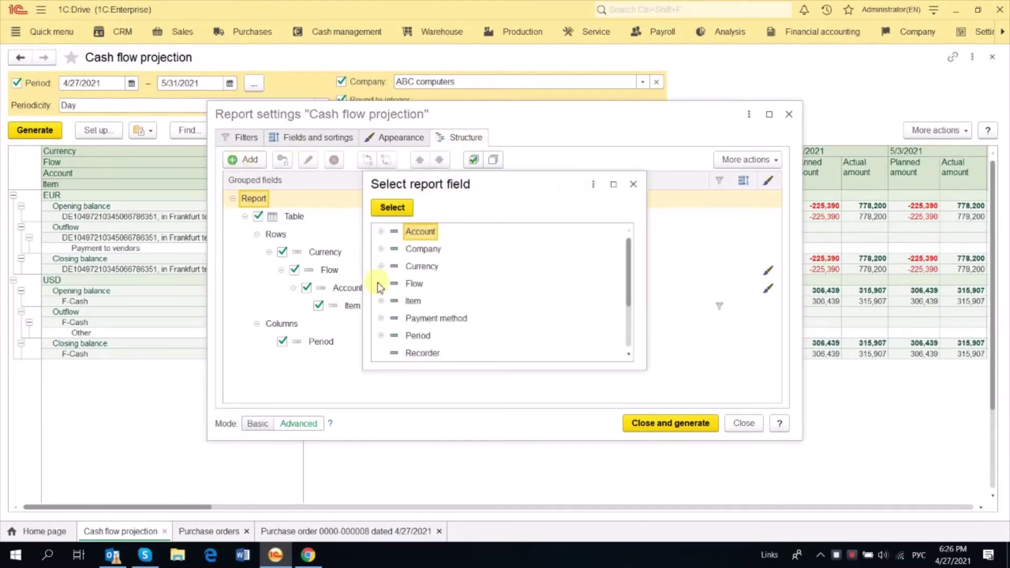
left_click(422, 353)
left_click(390, 207)
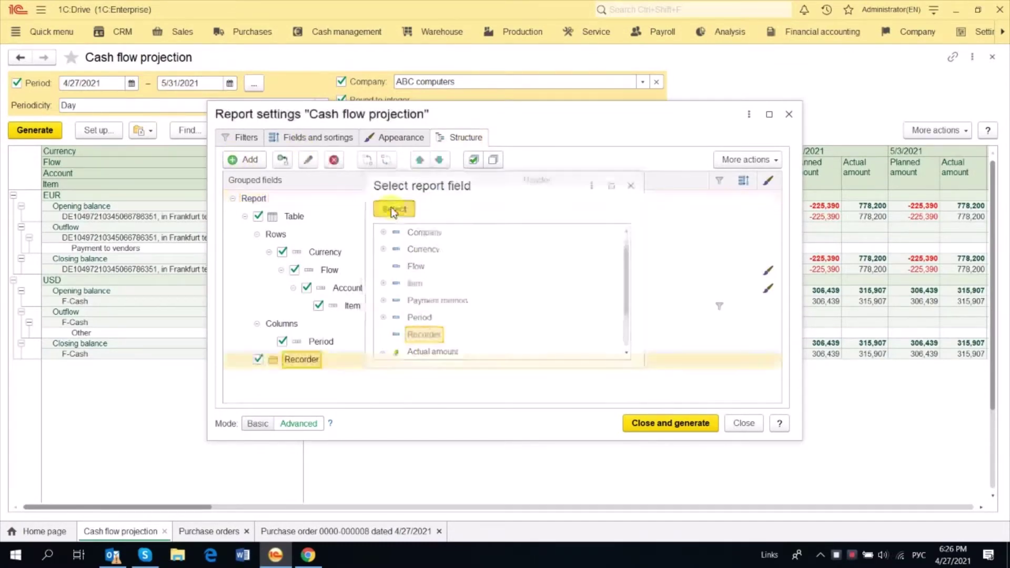
left_click_drag(301, 361, 381, 319)
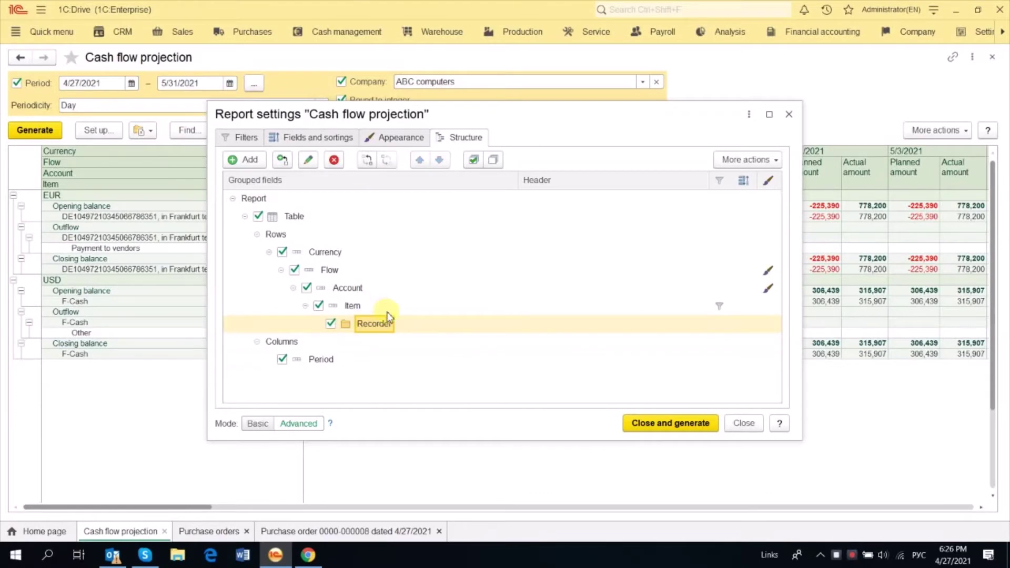
left_click(671, 428)
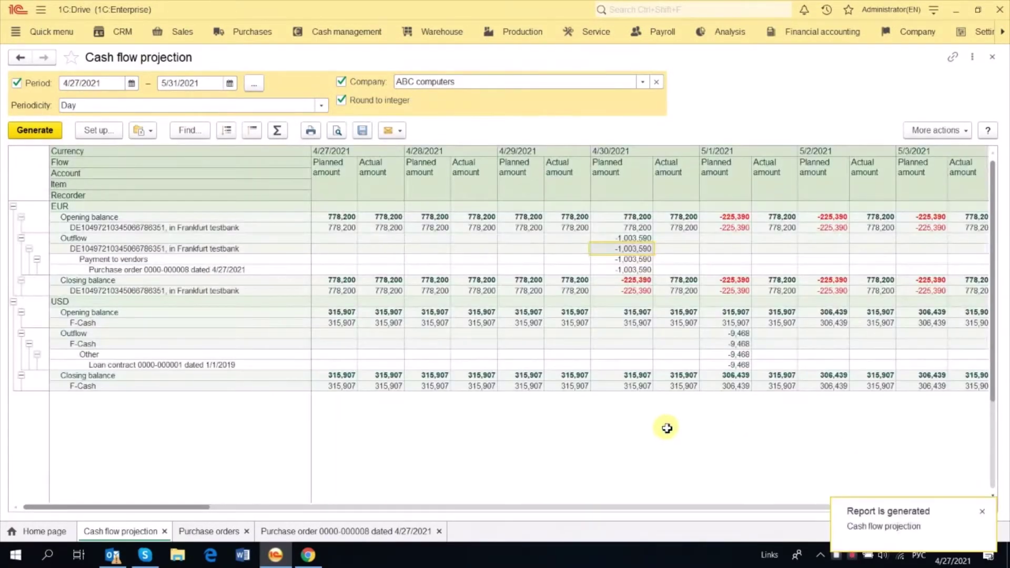
Check the purchase order's planned amount for 4/30/2021 in the report, and close the purchase order and the order list.
left_click(200, 269)
left_click(611, 268)
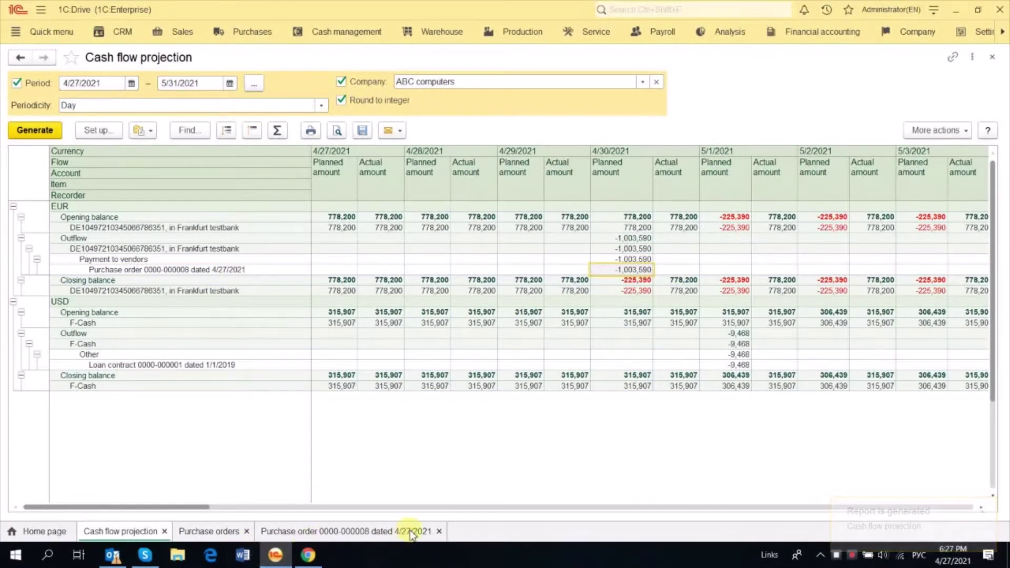
left_click(440, 532)
left_click(247, 531)
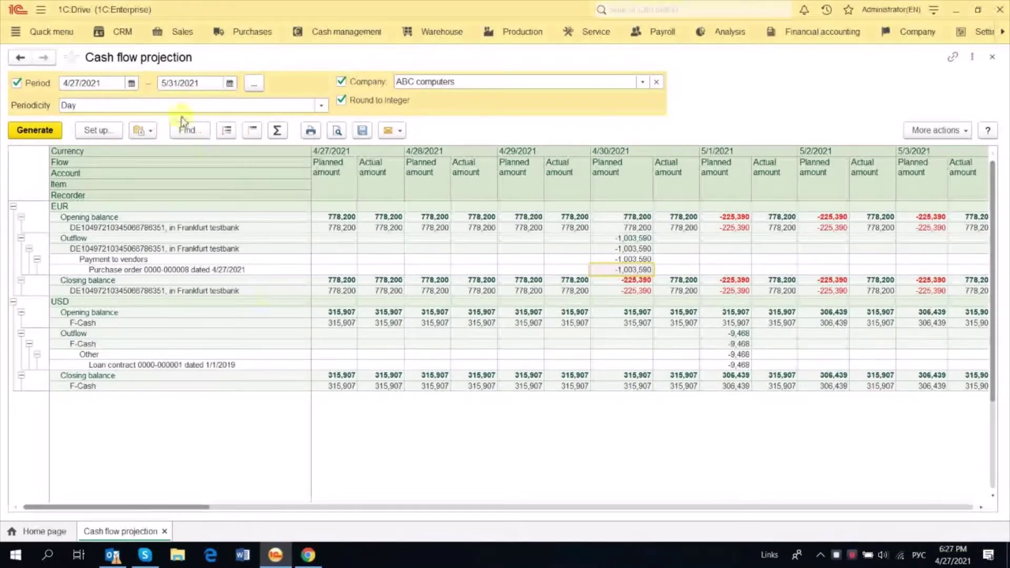
Open the Aivee LLC sales order dated 4/27/2021 from the sales orders list.
left_click(183, 34)
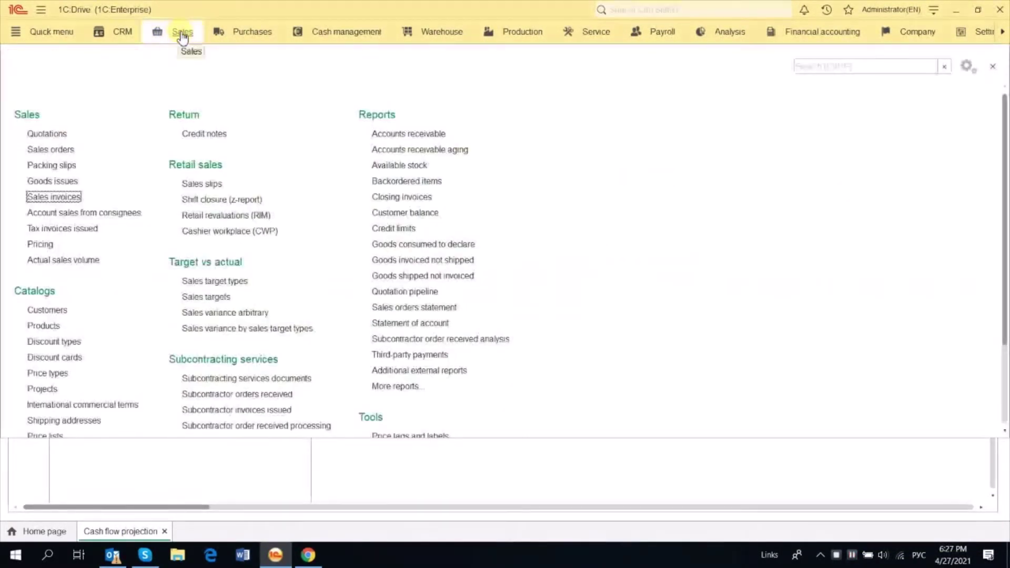
left_click(54, 150)
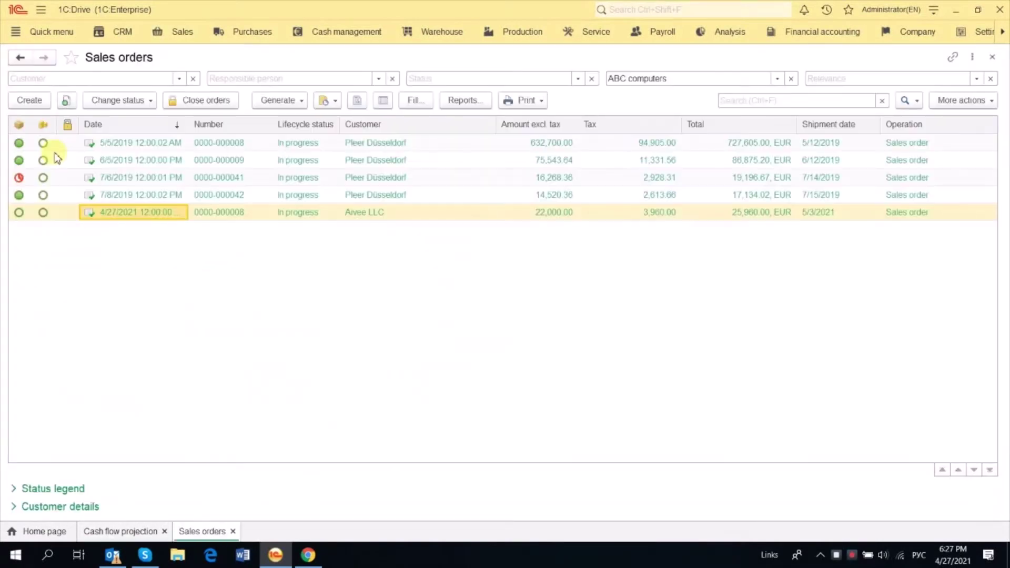
double_click(136, 214)
scroll(684, 415, "down", 1)
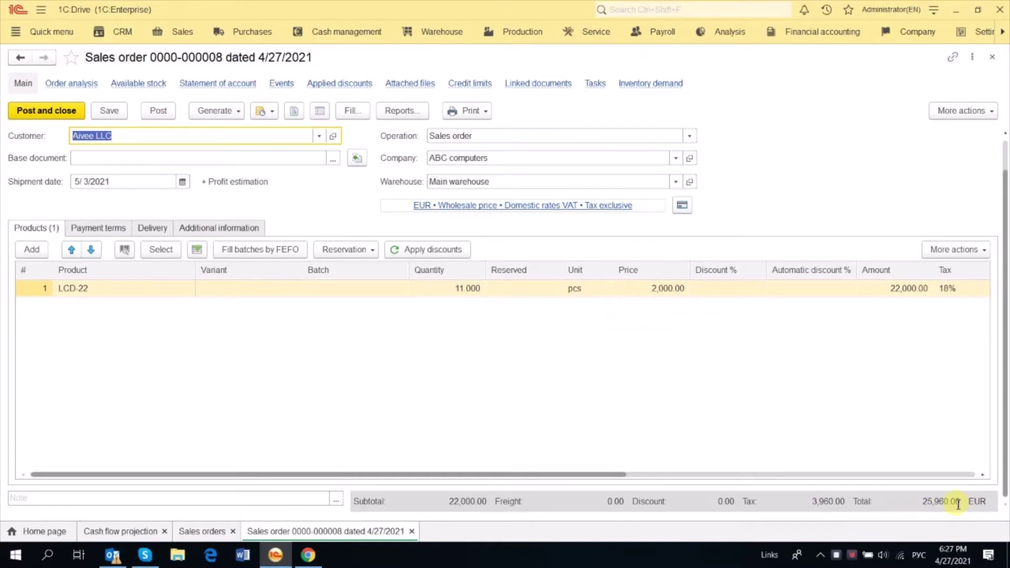
Post the sales order with payment terms left unset and review its register records, closing them when done.
left_click(79, 229)
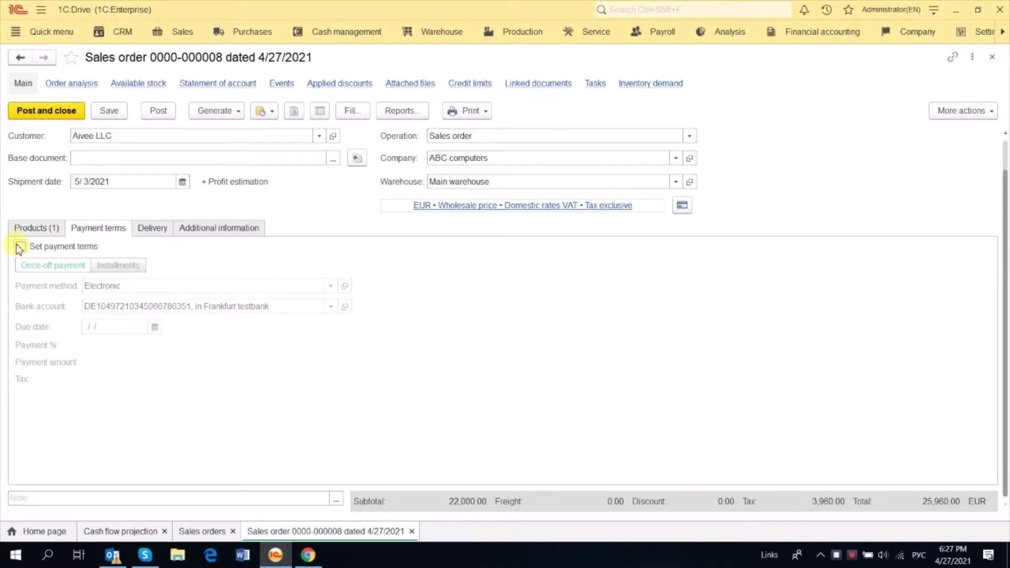
left_click(164, 110)
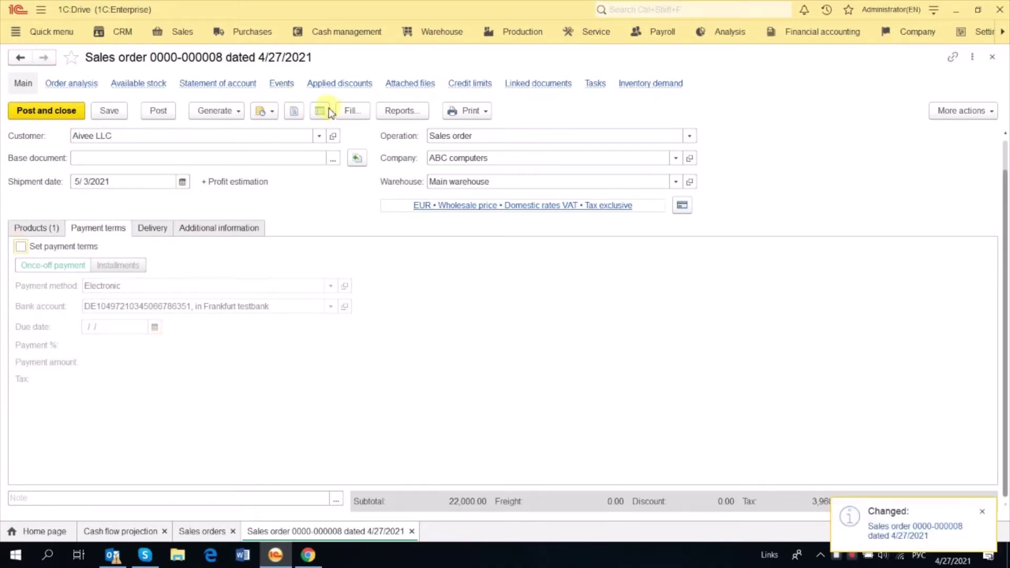
left_click(321, 110)
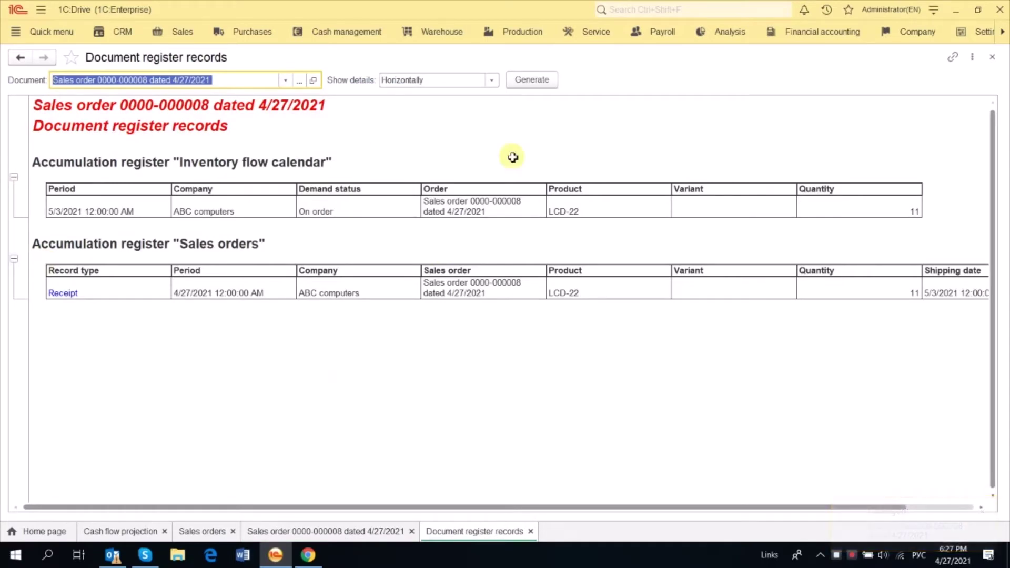
left_click(992, 57)
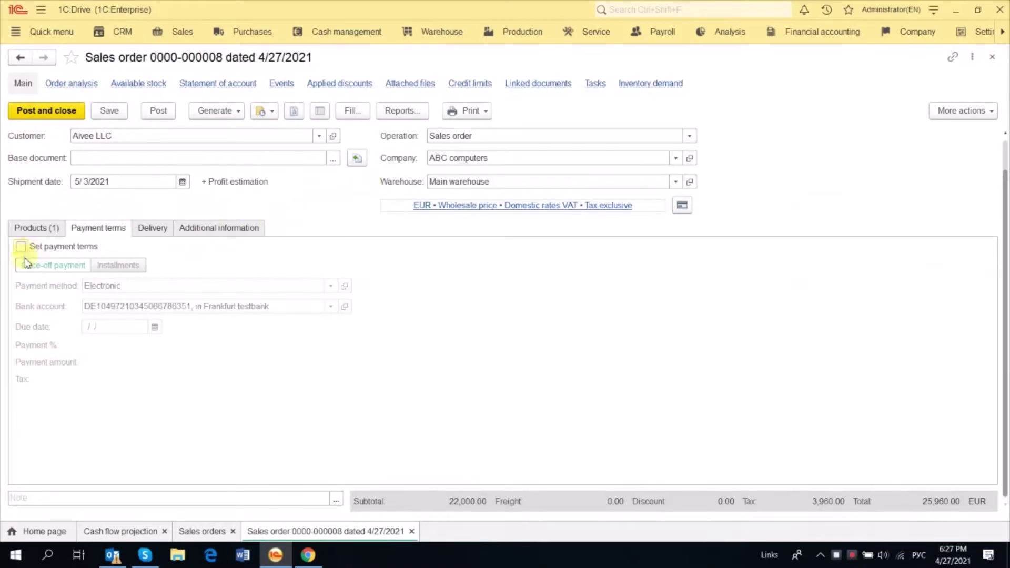
Enable payment terms on the sales order and open the payment terms and conditions in the customer's billing details.
left_click(20, 247)
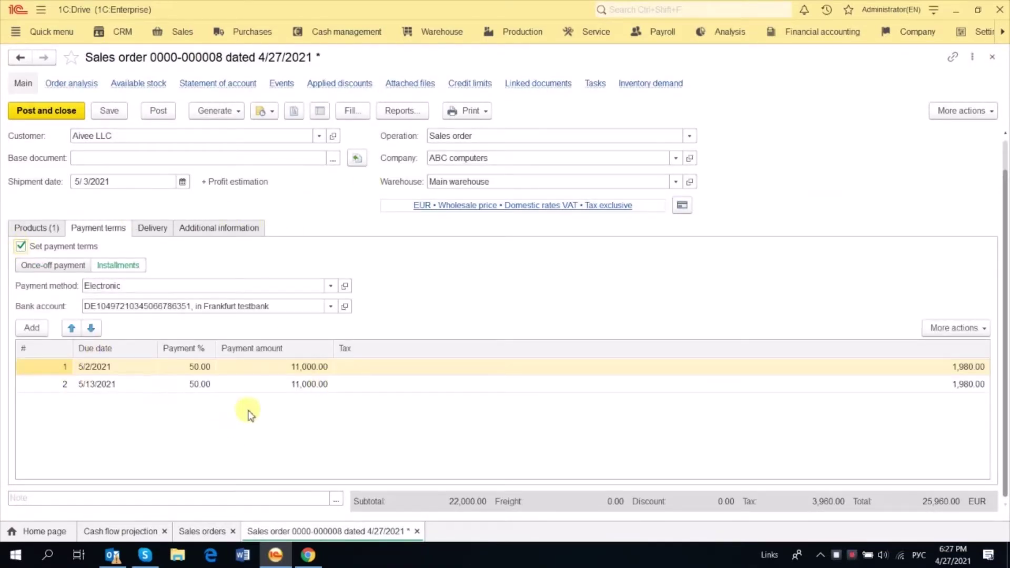
left_click(333, 136)
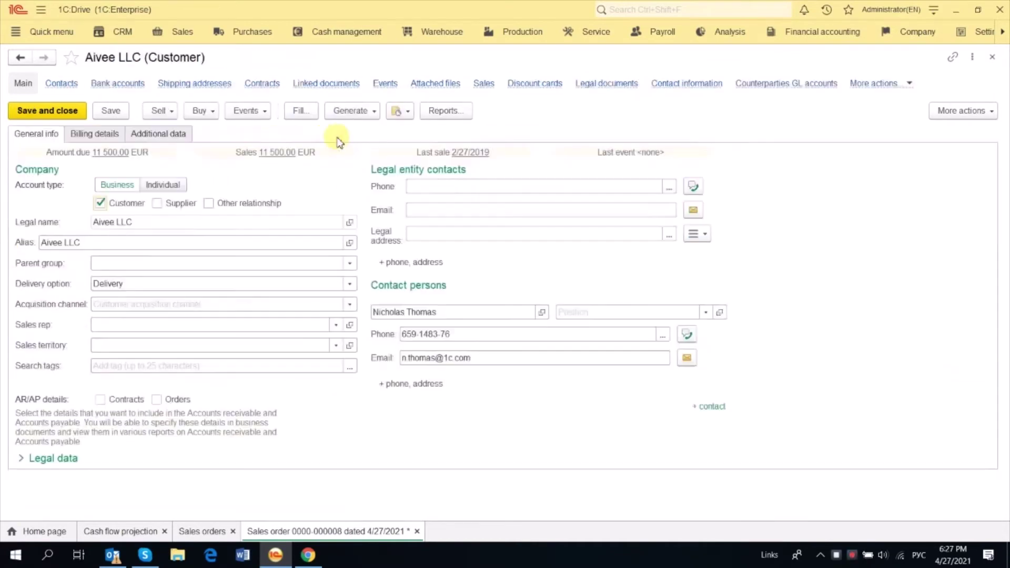
left_click(93, 136)
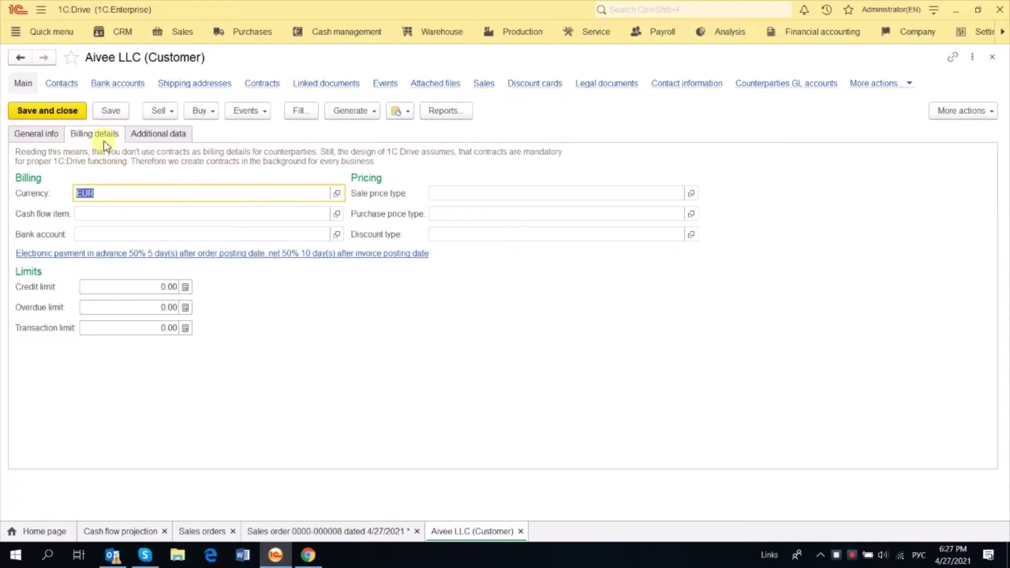
left_click(135, 254)
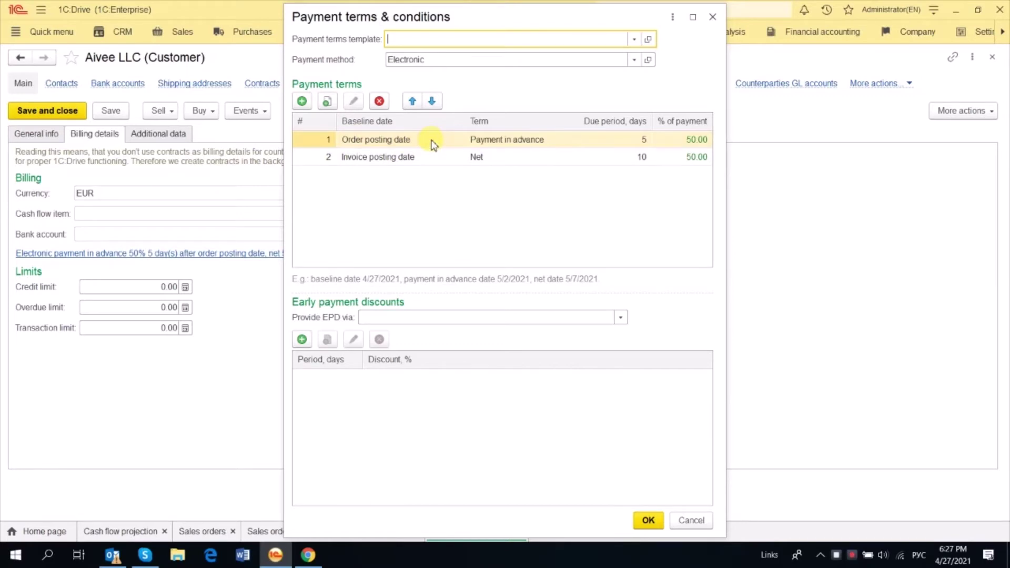
Examine the baseline date, term, due period and percentage of the customer's payment terms, closing the terms and customer card when done.
left_click(431, 143)
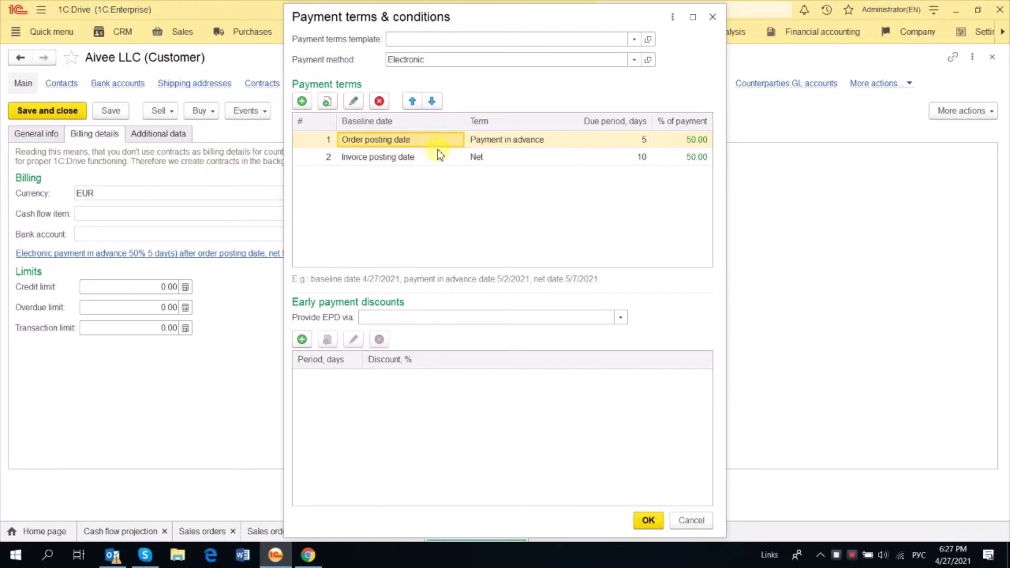
left_click(553, 145)
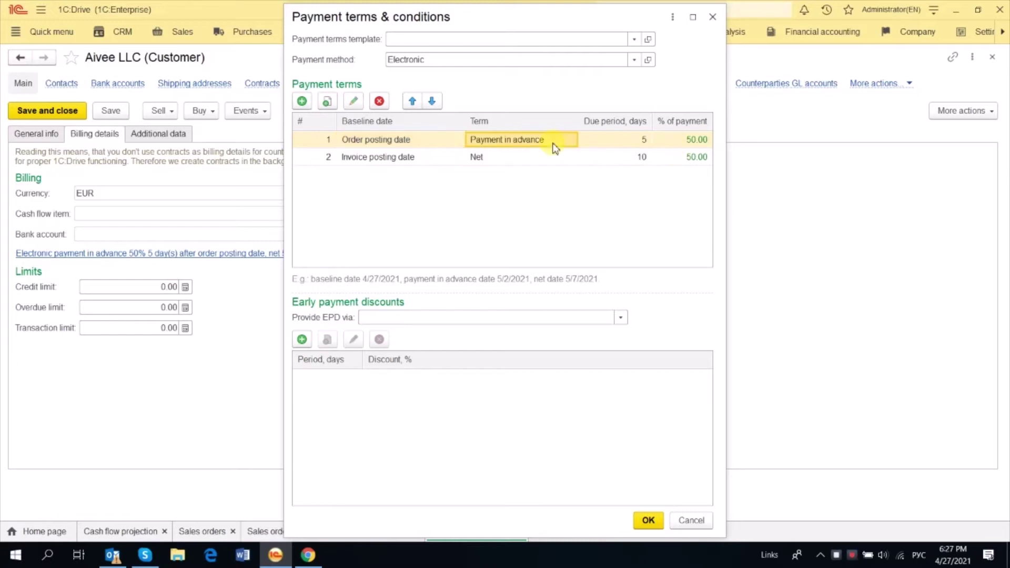
left_click(610, 141)
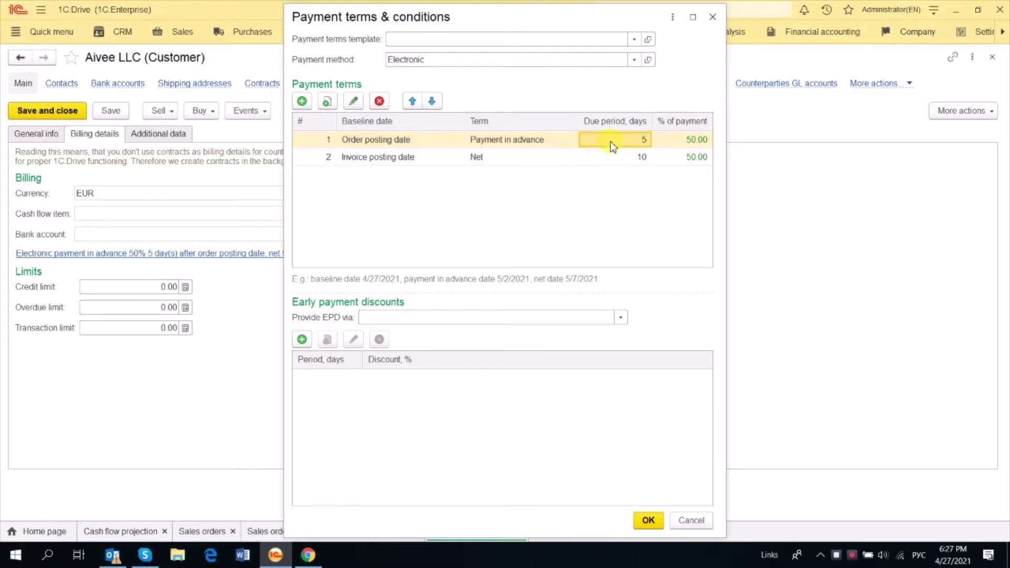
left_click(690, 140)
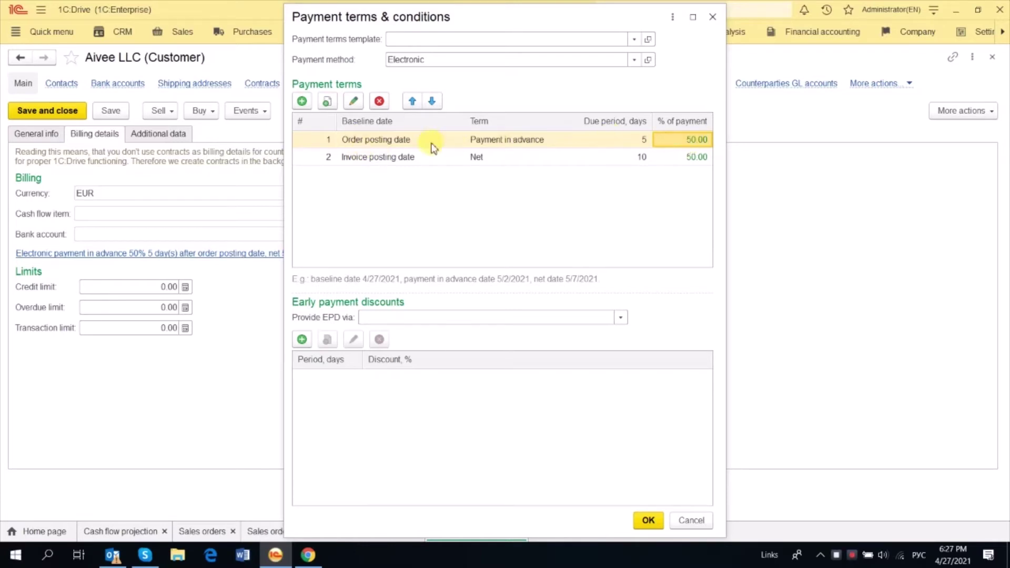
left_click(408, 144)
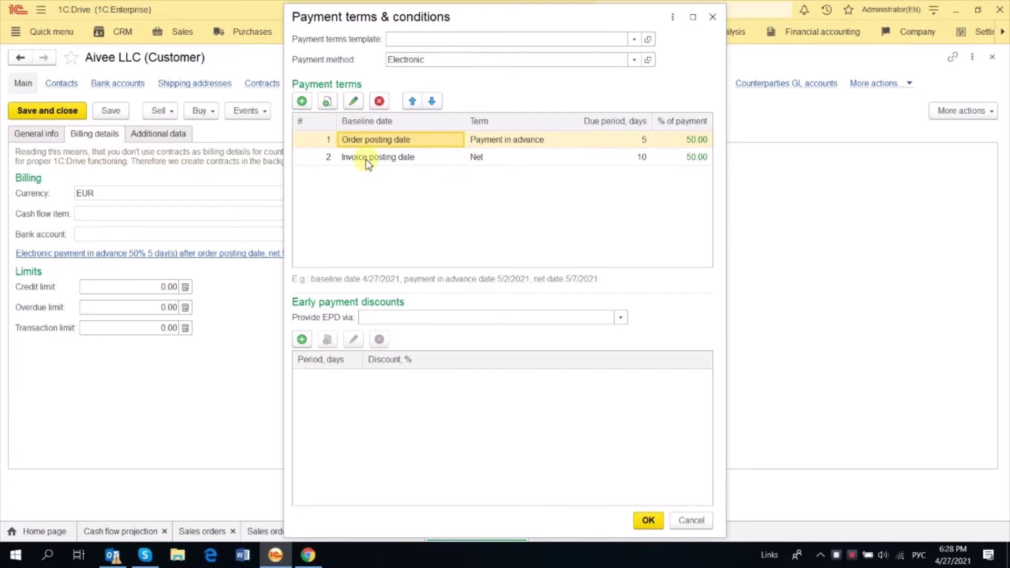
left_click(352, 163)
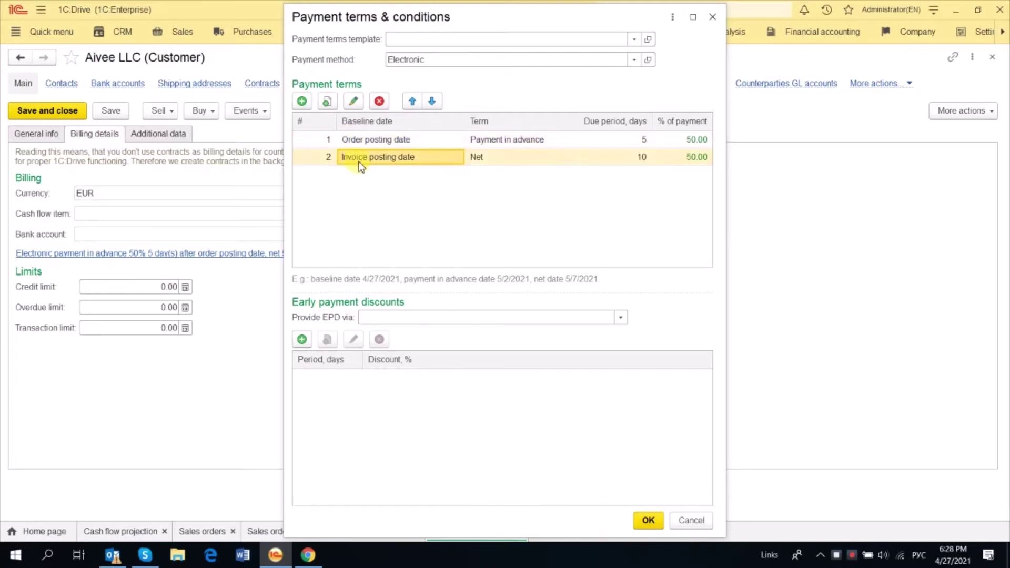
left_click(626, 163)
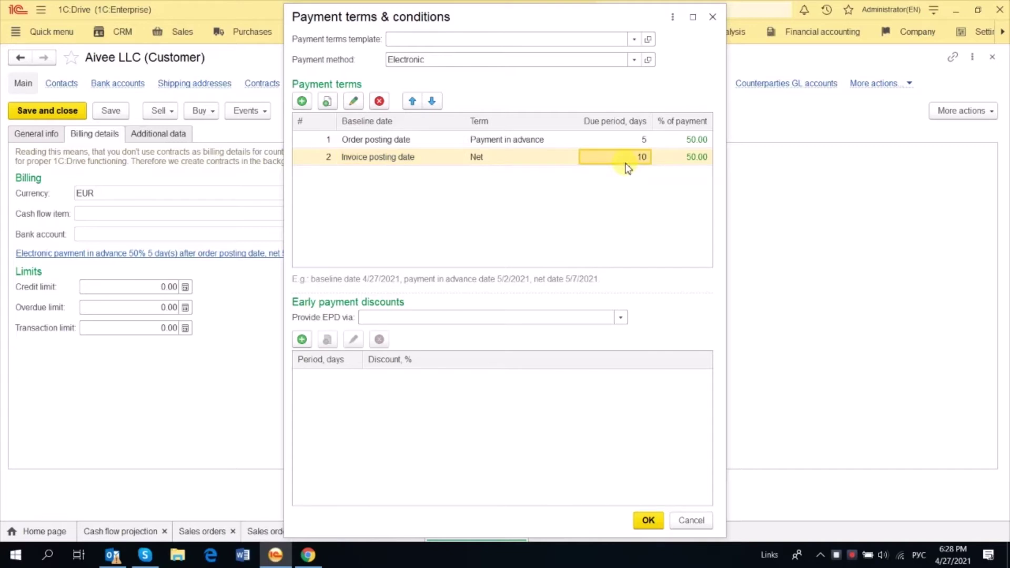
left_click(371, 161)
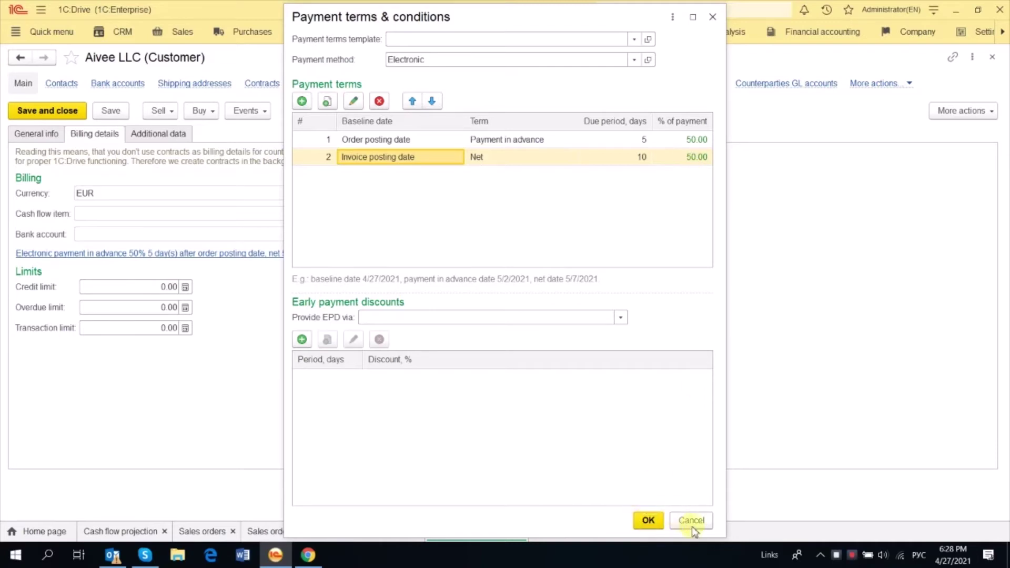
left_click(387, 141)
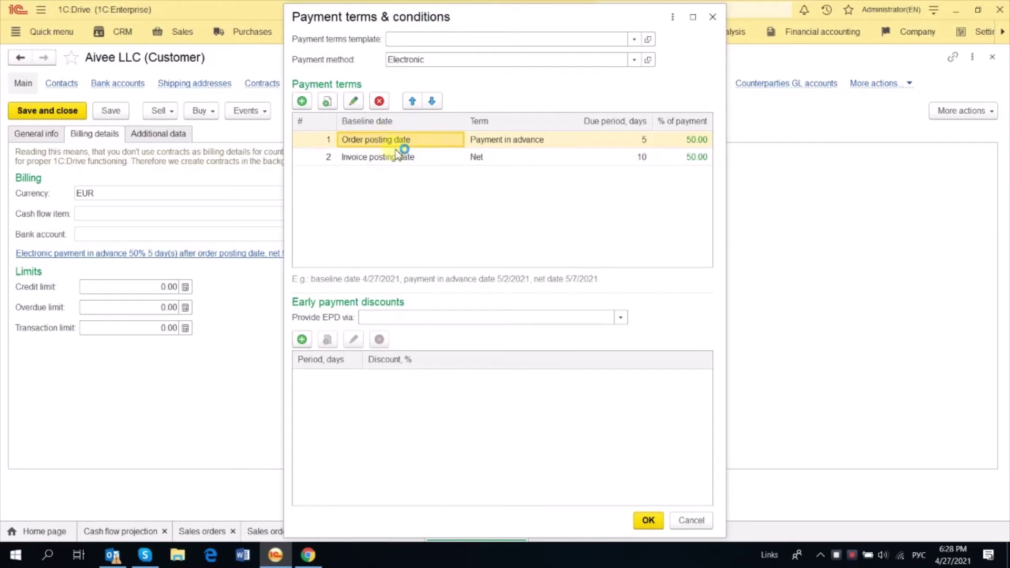
left_click(713, 18)
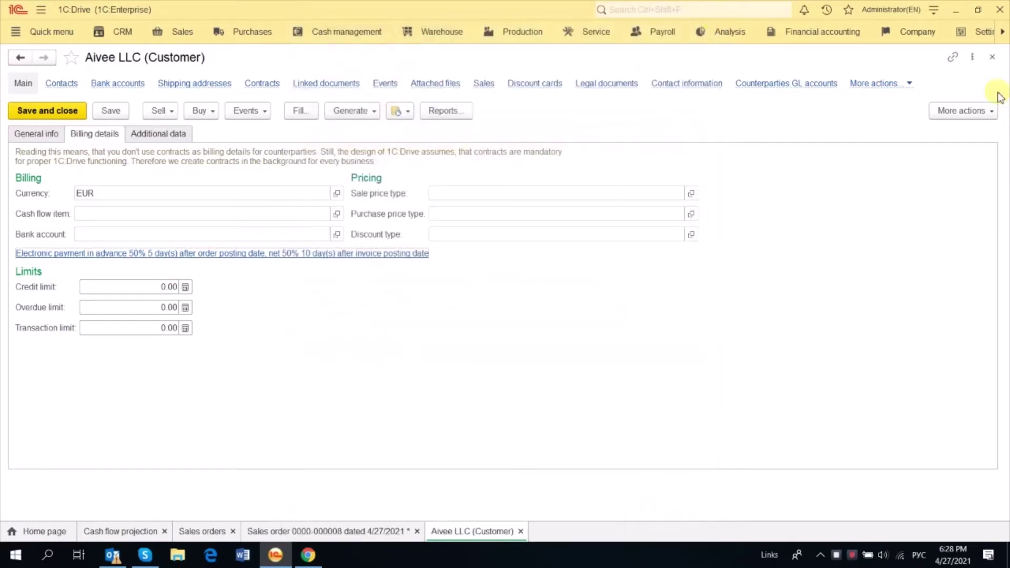
left_click(993, 58)
Post the sales order and examine the period and amount in its Cash flow projection register record, closing the records when done.
left_click(158, 111)
left_click(317, 110)
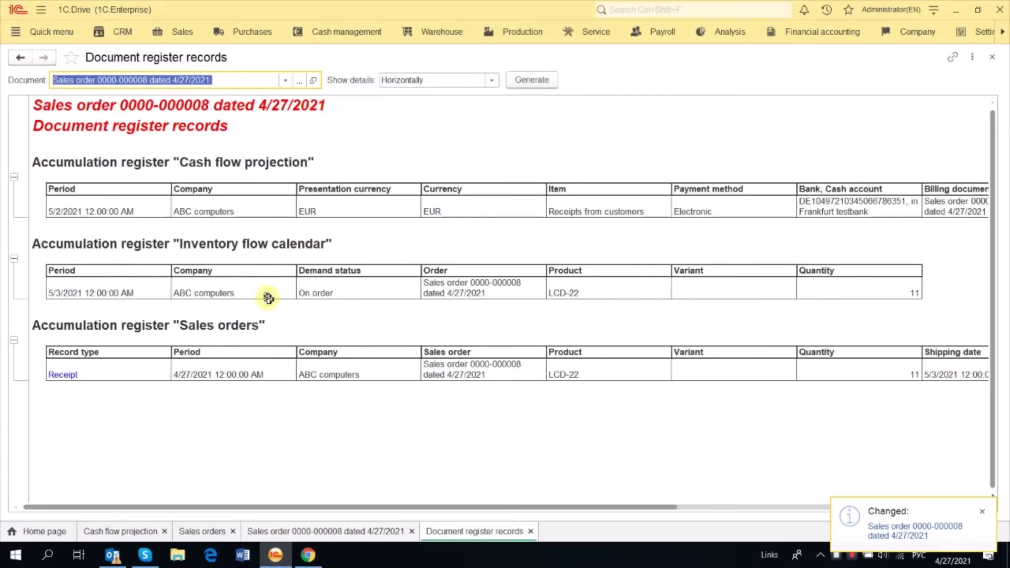
left_click(98, 209)
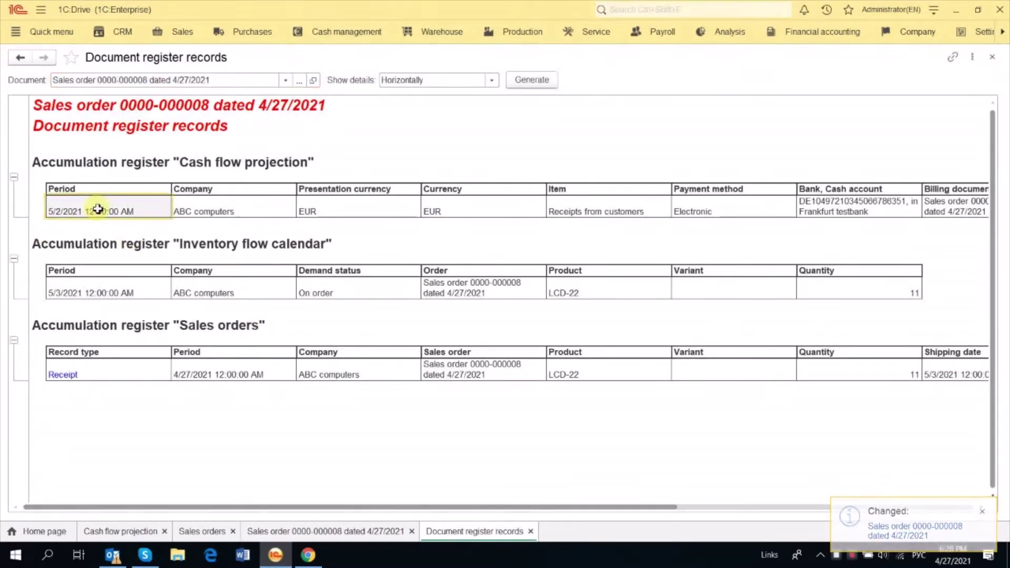
left_click_drag(228, 506, 807, 305)
left_click(796, 209)
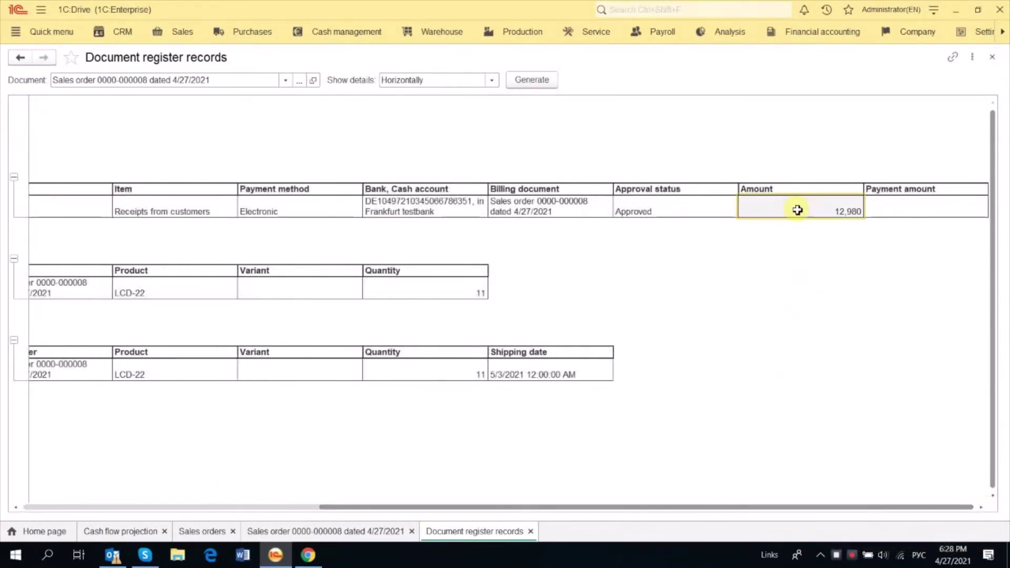
left_click(992, 58)
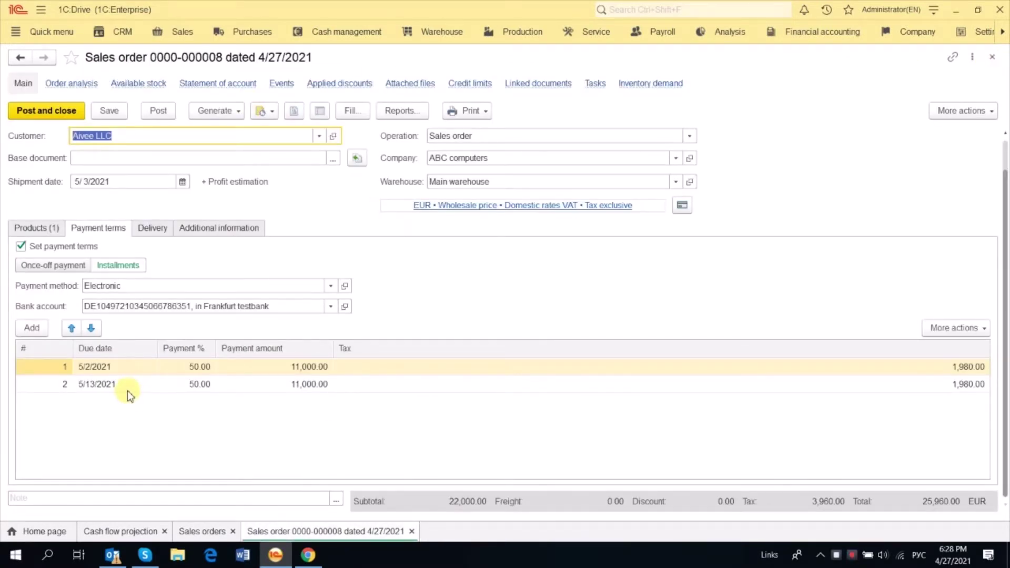
Generate a sales invoice from the sales order and set its date to 5/3/2021.
left_click(241, 120)
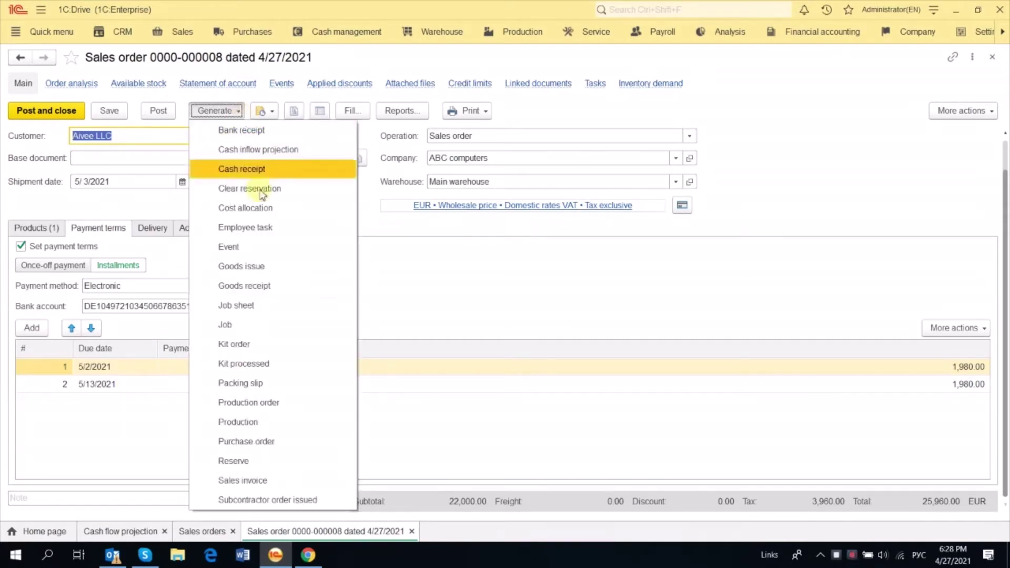
left_click(285, 481)
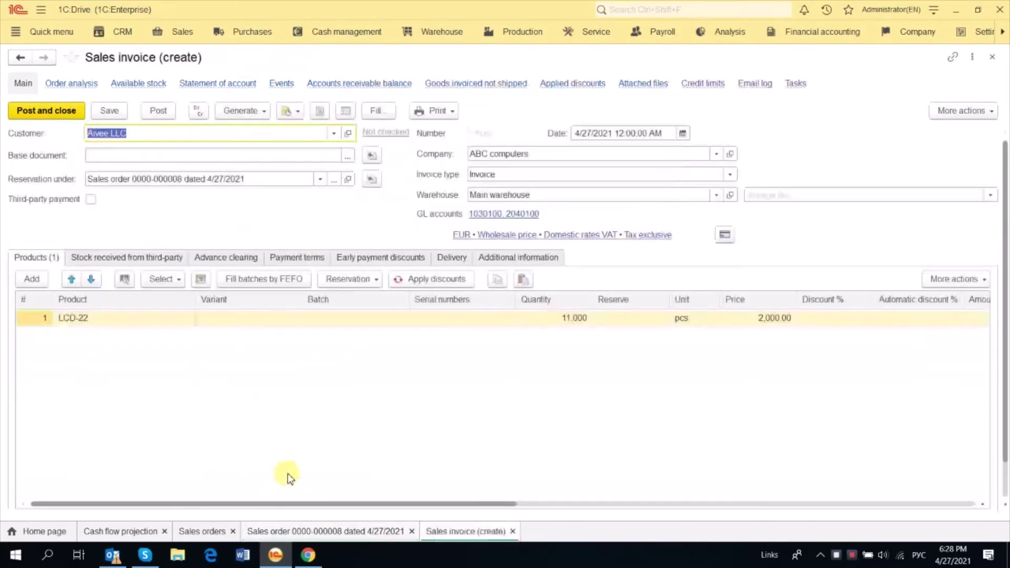
left_click(682, 133)
left_click(630, 271)
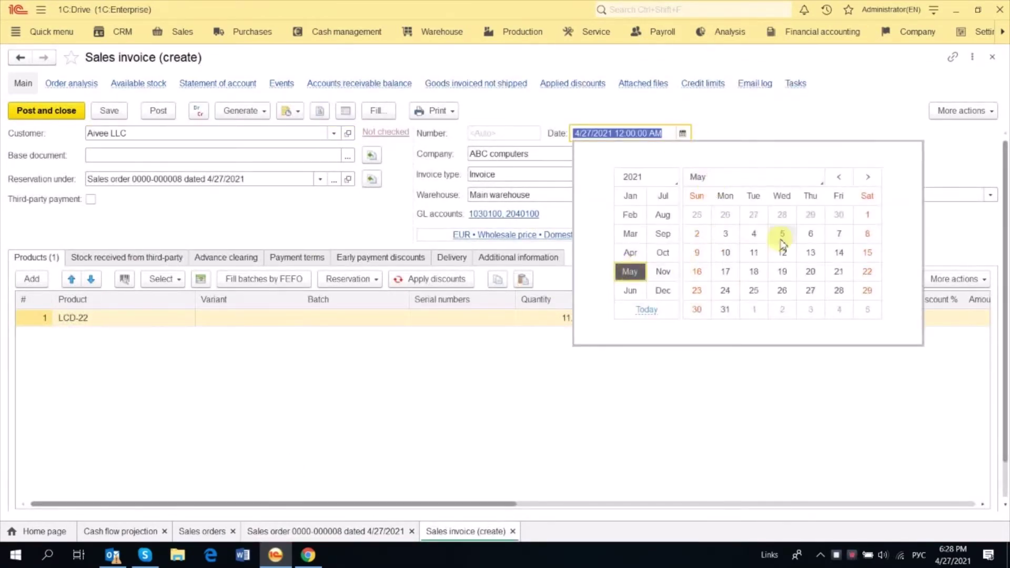
left_click(726, 233)
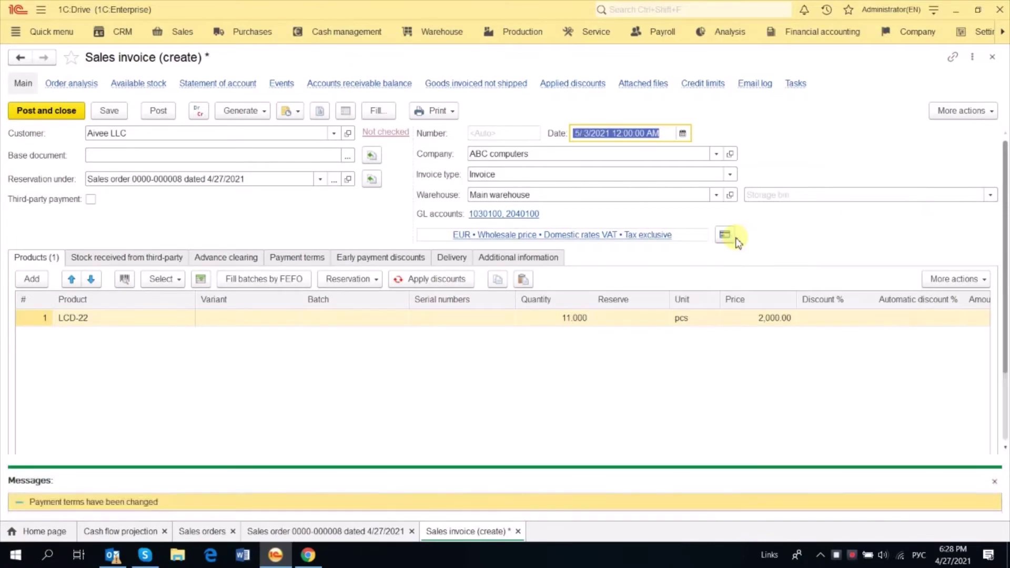
Compare the invoice date with the second installment's due date in the sales invoice's payment terms.
left_click(311, 258)
left_click(596, 131)
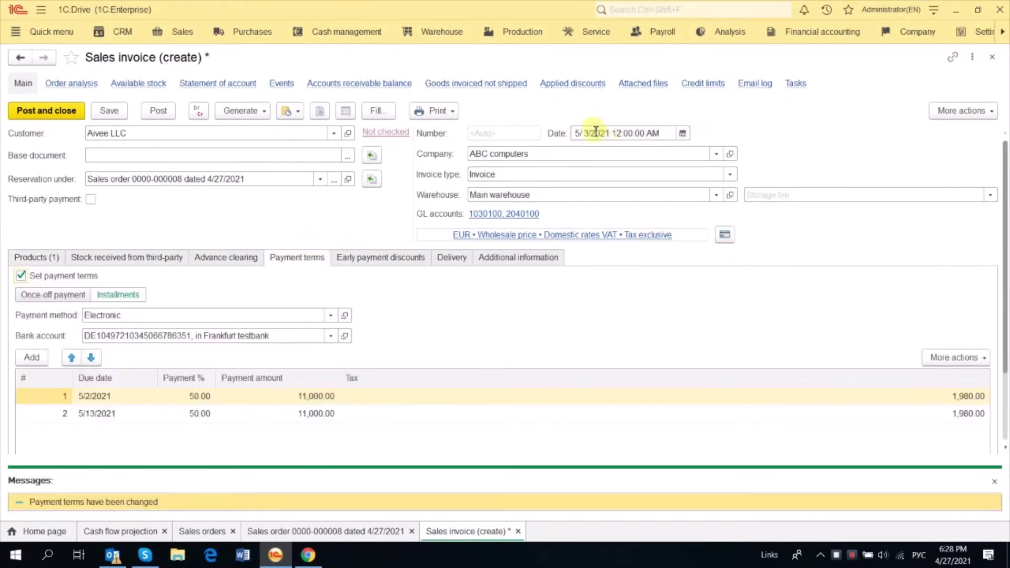
left_click(129, 414)
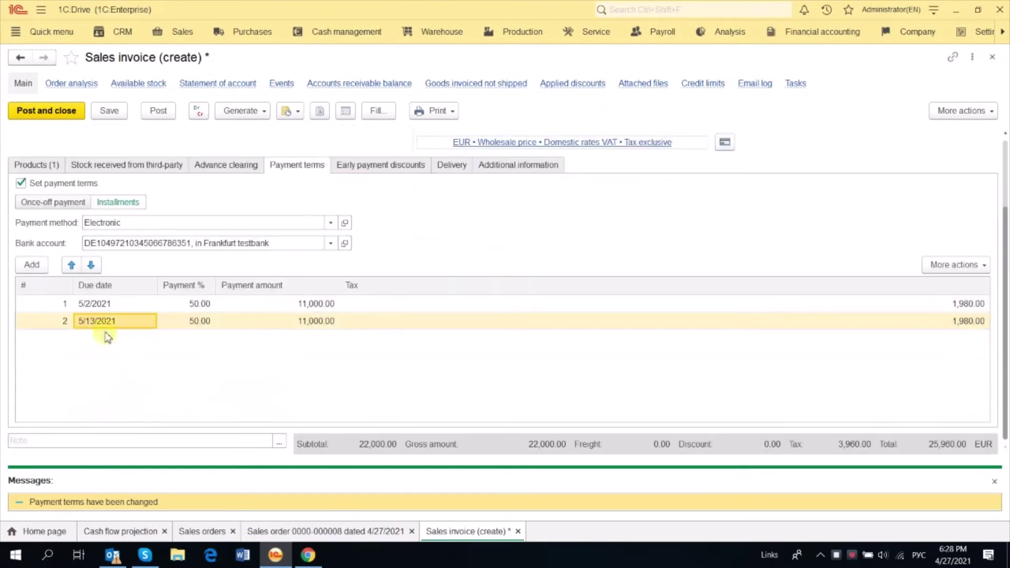
scroll(129, 335, "up", 1)
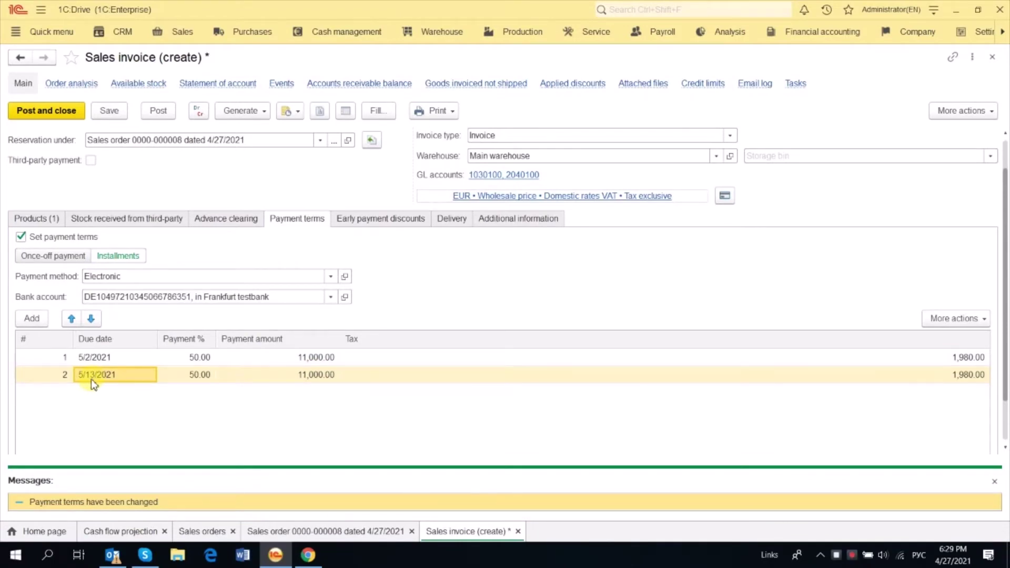
scroll(91, 379, "up", 1)
Post the sales invoice and examine the period and amount in its Cash flow projection register record, closing the records when done.
left_click(163, 111)
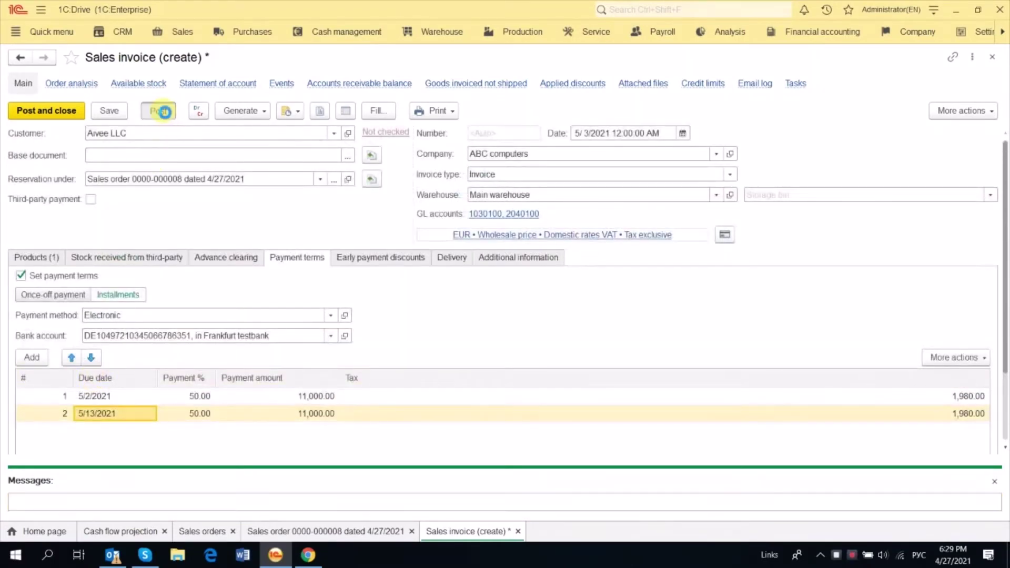
left_click(343, 115)
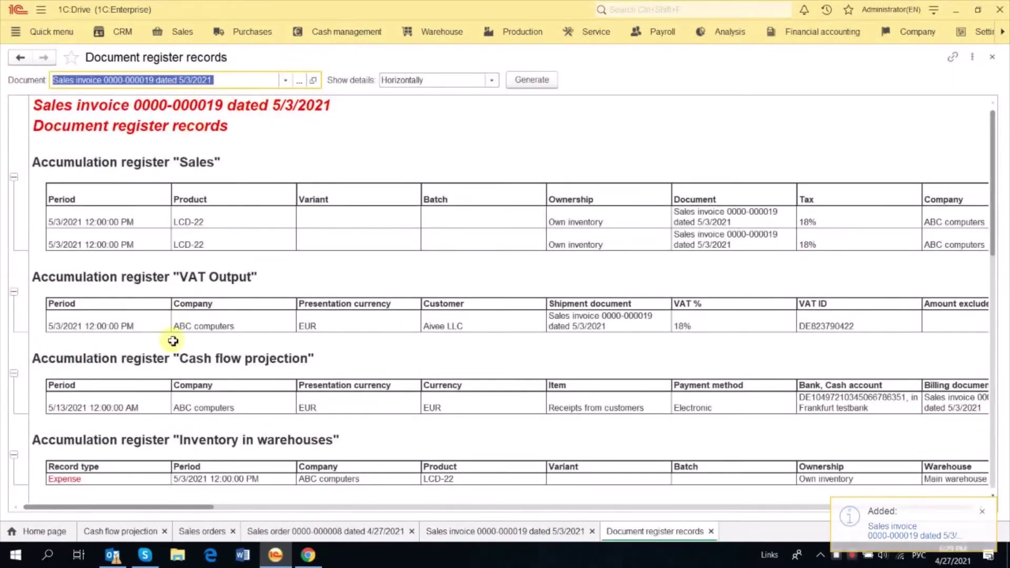
left_click(117, 404)
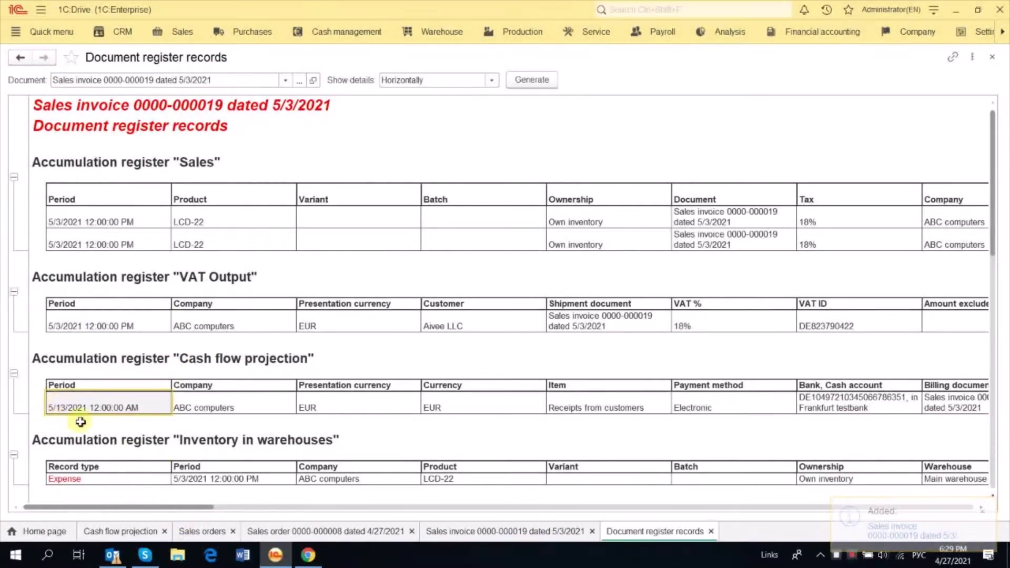
left_click_drag(164, 508, 356, 509)
left_click(322, 402)
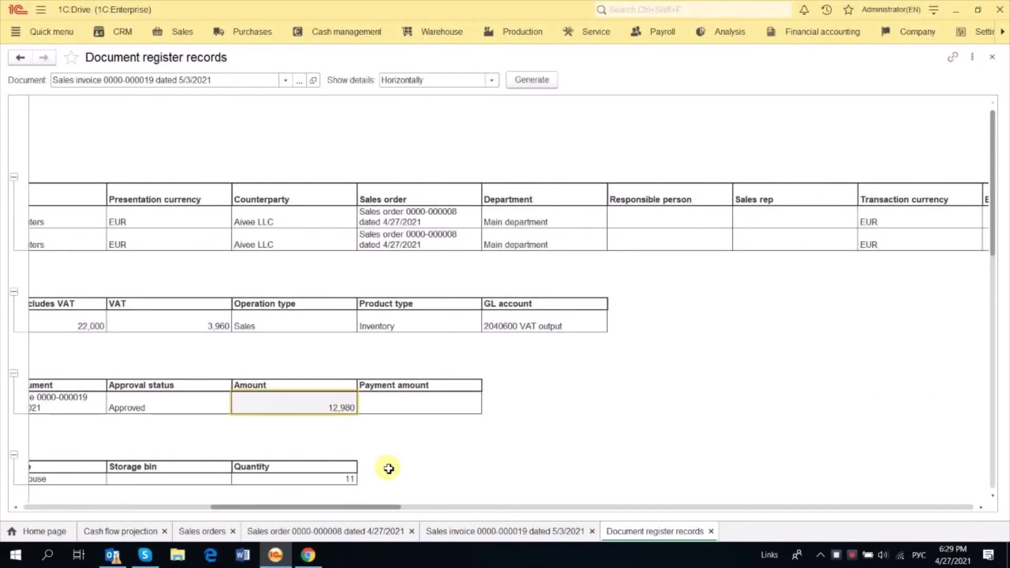
left_click(992, 57)
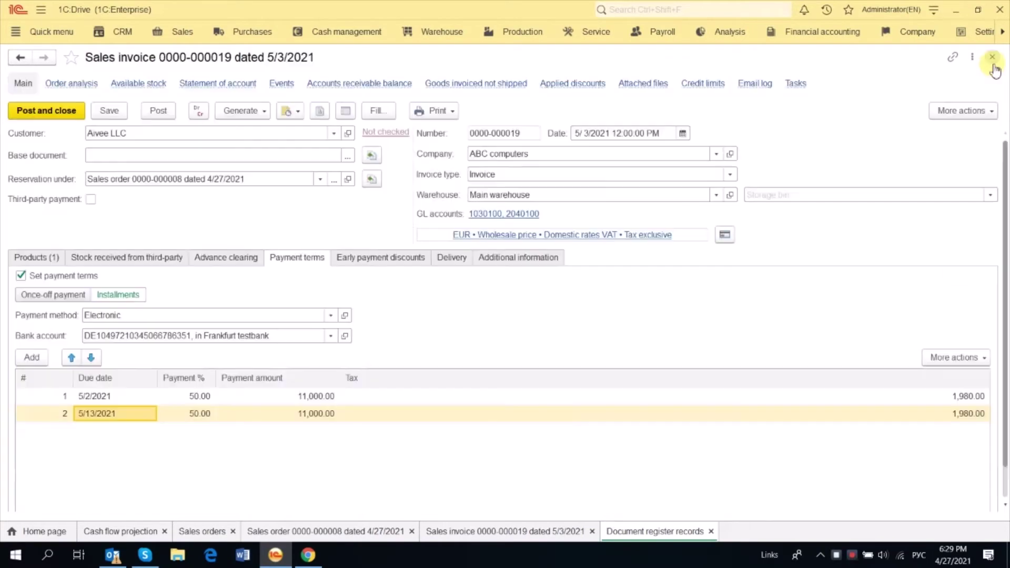
Close the sales documents, regenerate the Cash flow projection report and review its sales invoice, purchase order and loan contract rows.
left_click(994, 64)
left_click(994, 64)
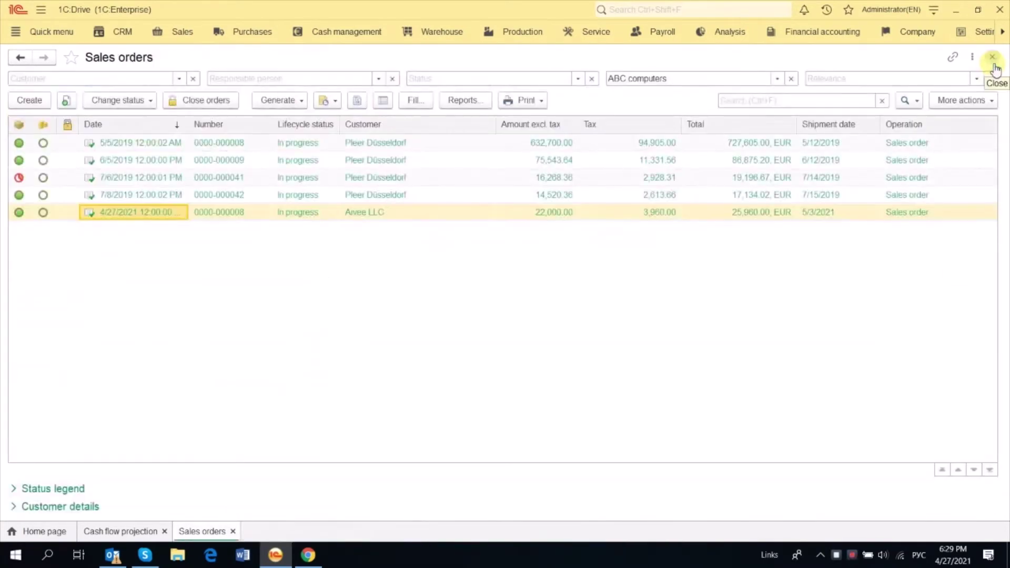
left_click(994, 65)
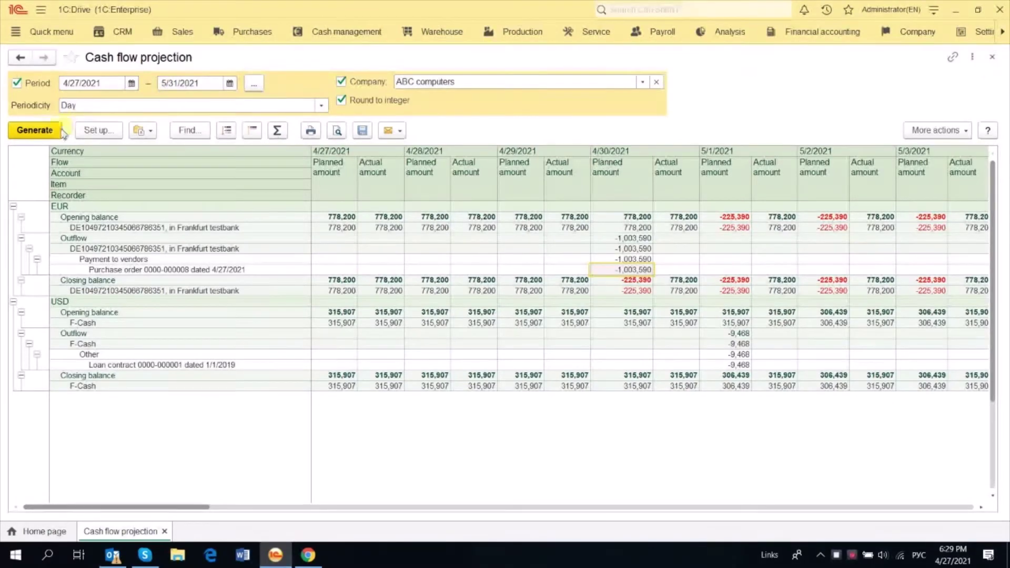
left_click(37, 130)
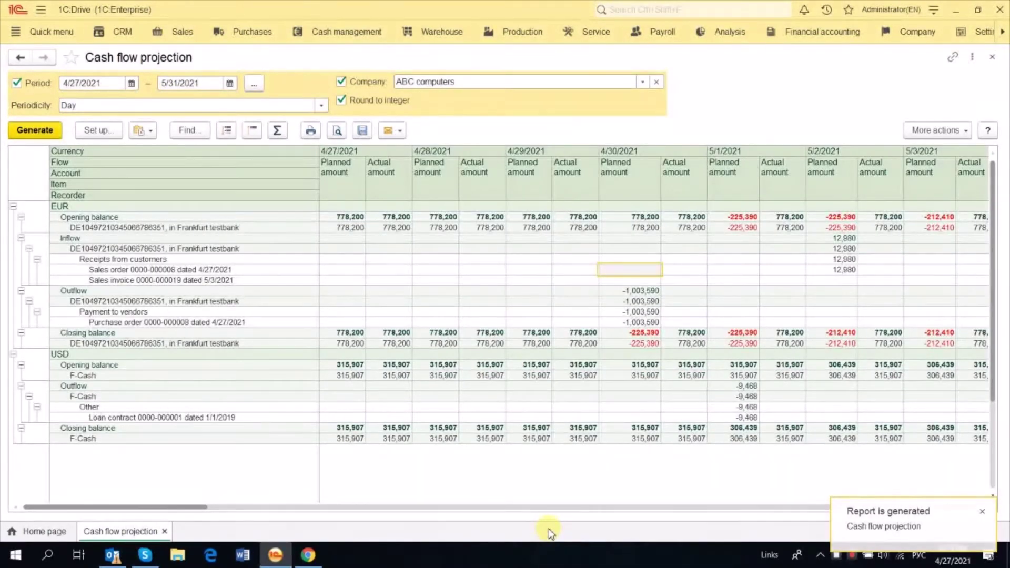
left_click(259, 281)
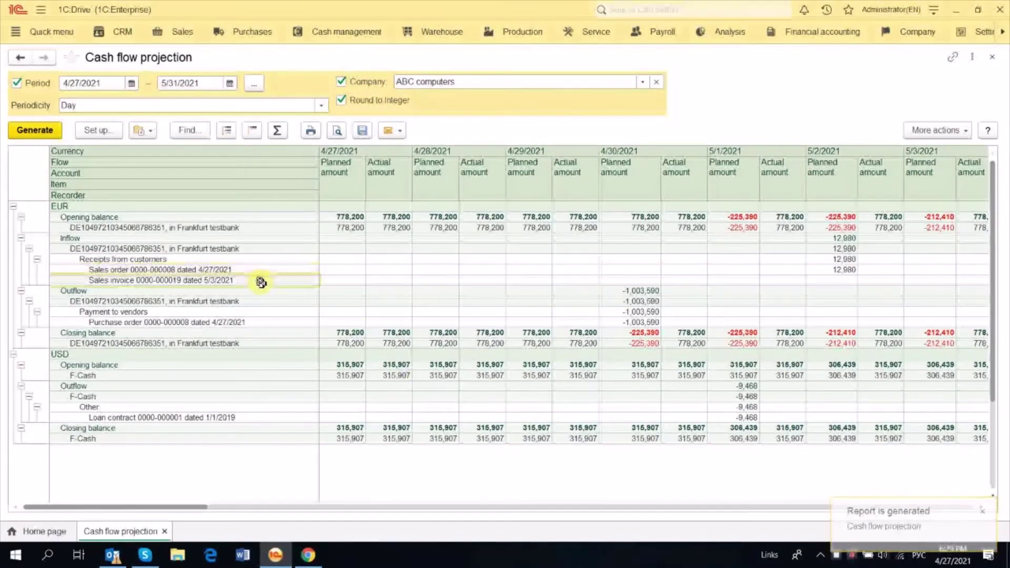
left_click(233, 323)
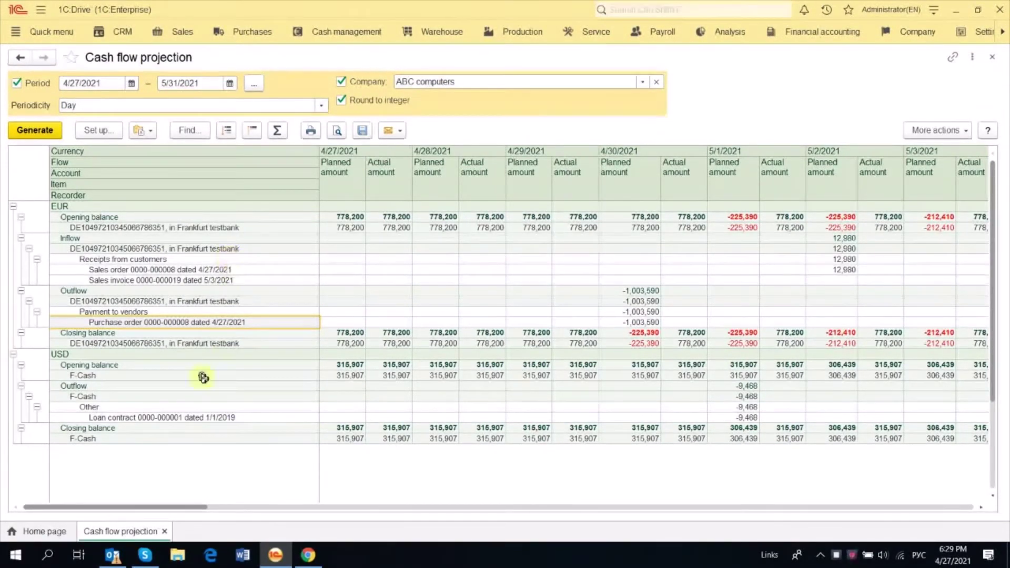
left_click(219, 418)
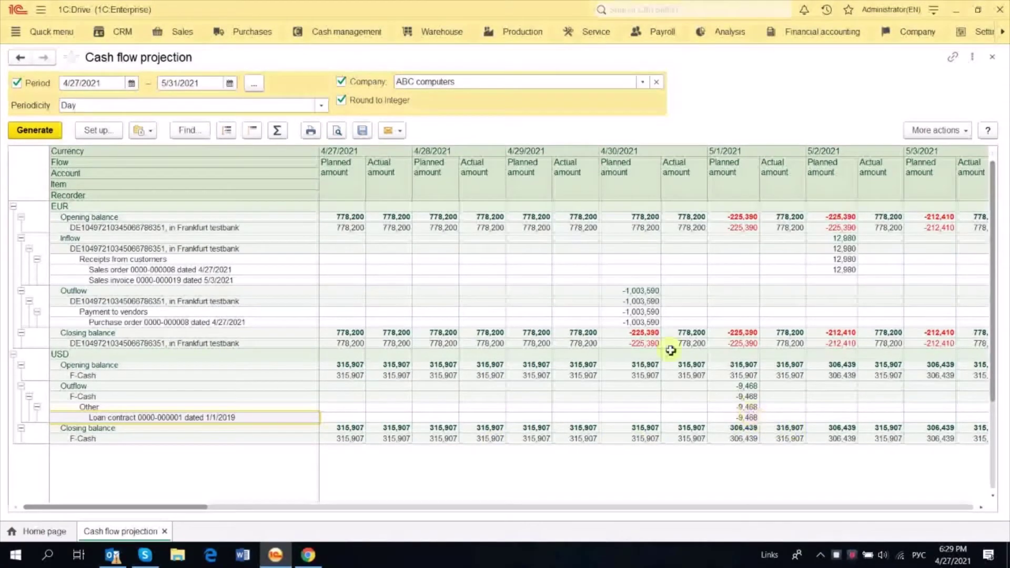
Open the cash inflow projection planned for 4/29/2021 and review its amount, planned date and posting status in the list.
left_click(362, 32)
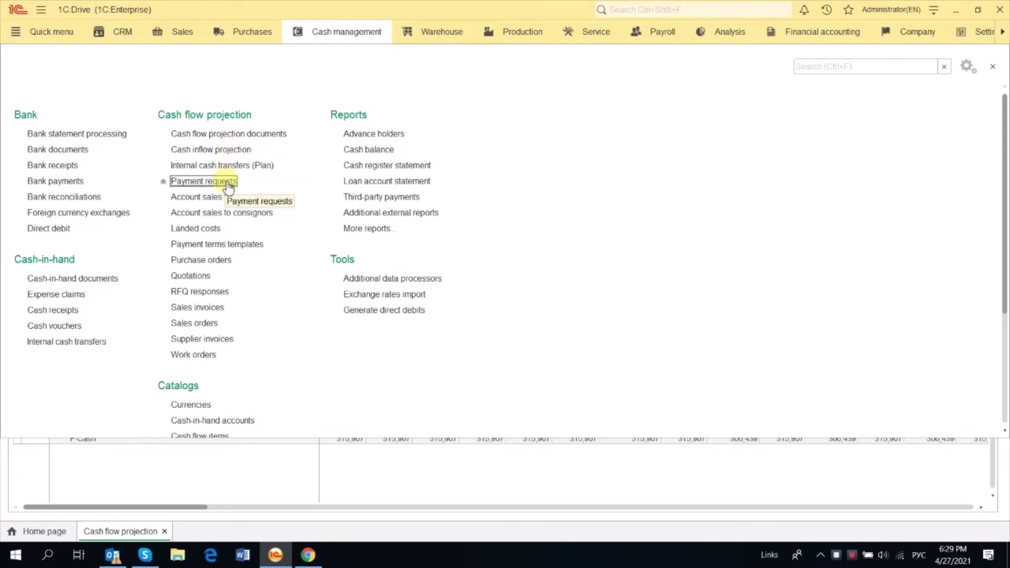
left_click(226, 151)
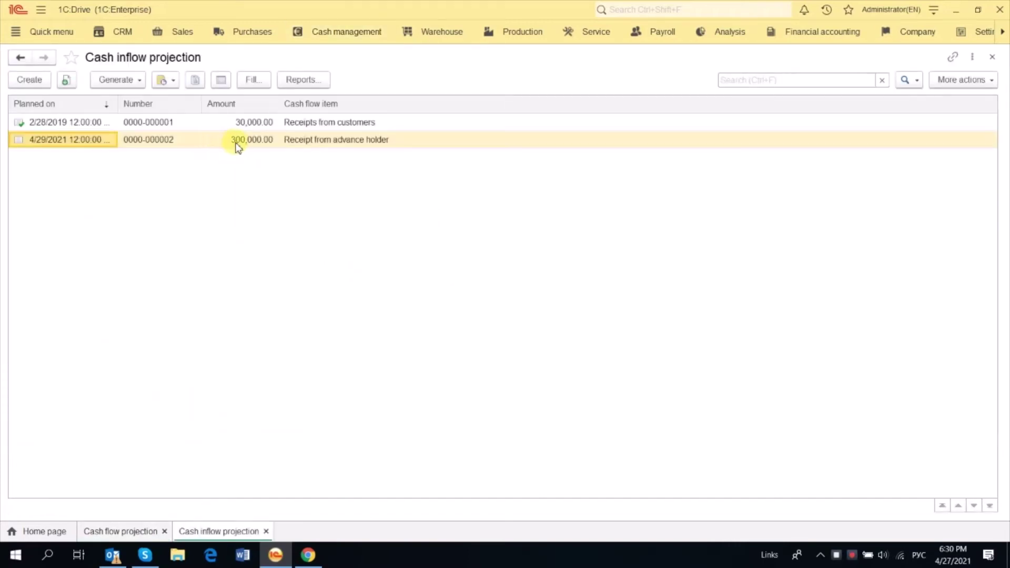
left_click(239, 142)
double_click(239, 142)
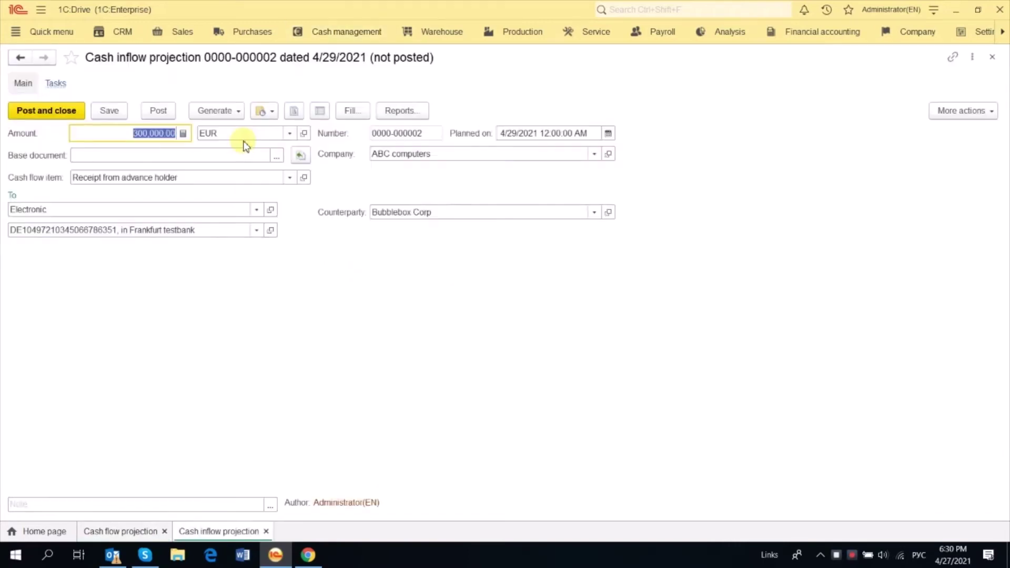
left_click(149, 132)
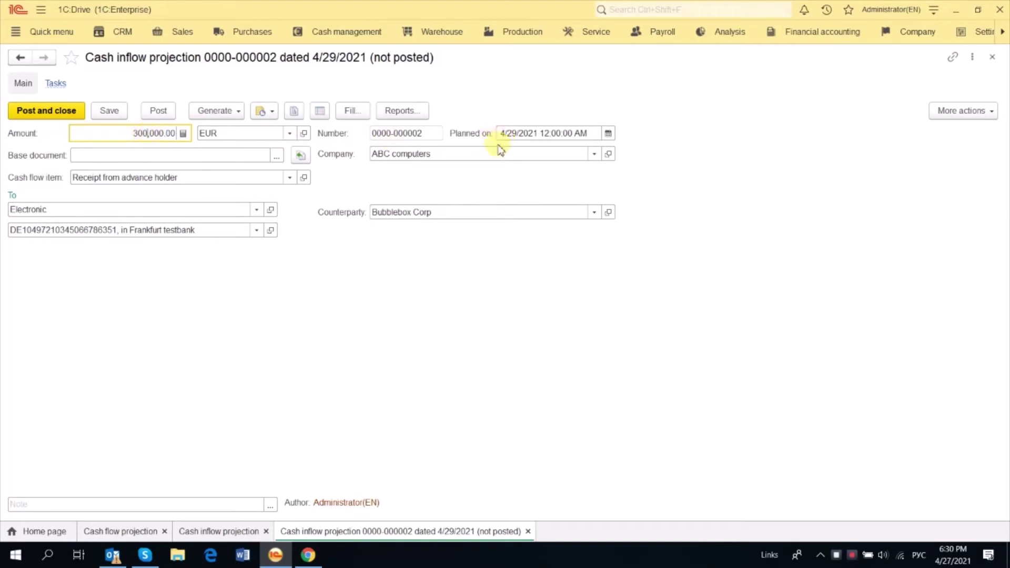
left_click(517, 133)
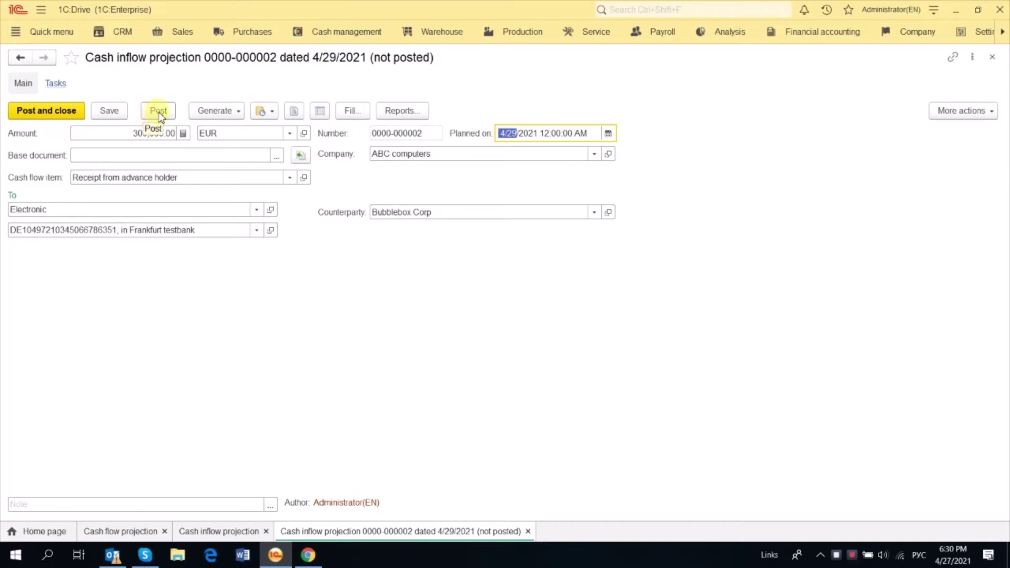
left_click(236, 531)
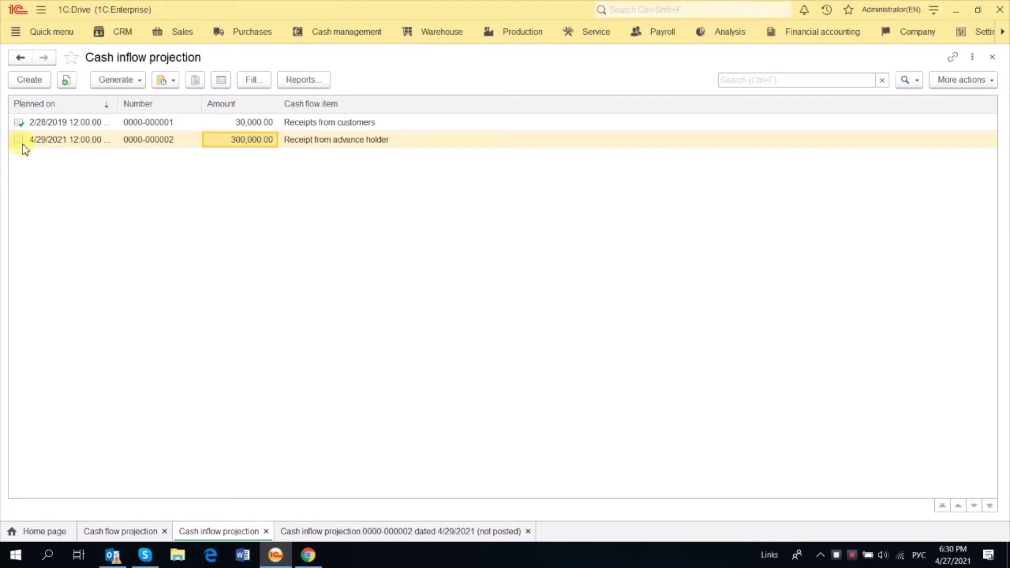
left_click(350, 531)
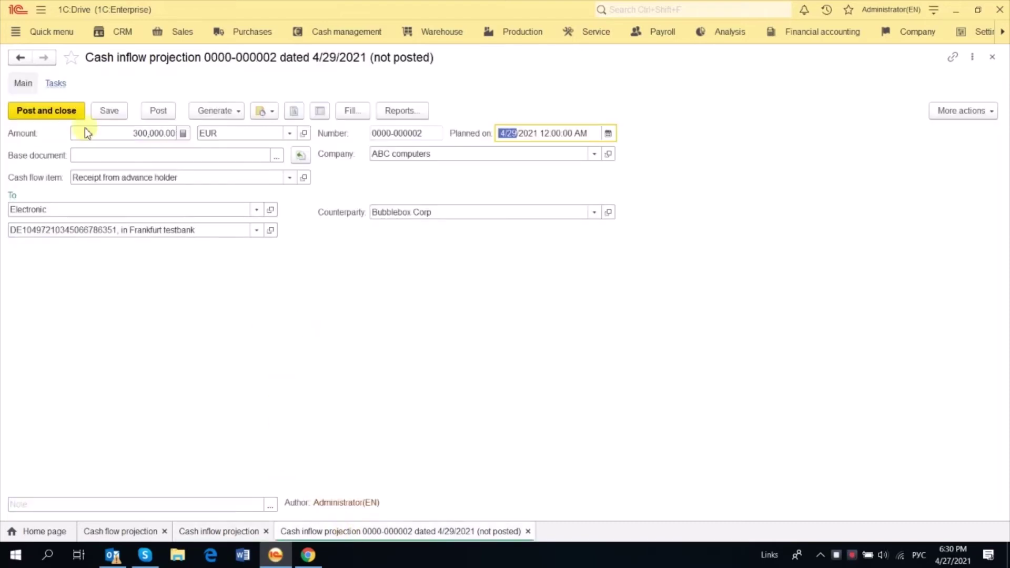
Post the cash inflow projection and examine its register record's period and amount, closing the records and the document when done.
left_click(158, 111)
left_click(321, 110)
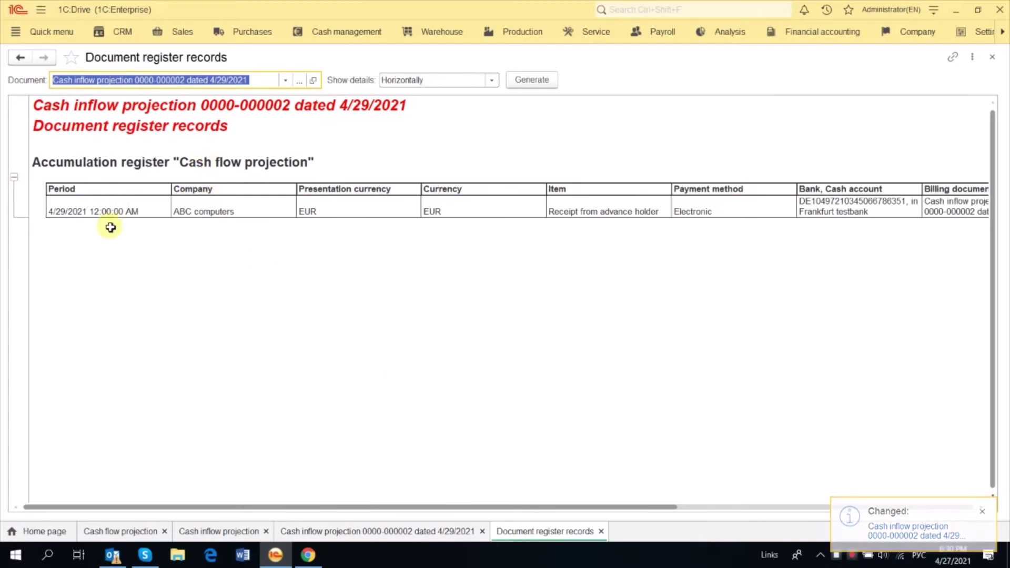
left_click(237, 164)
left_click(151, 211)
left_click_drag(390, 506, 659, 508)
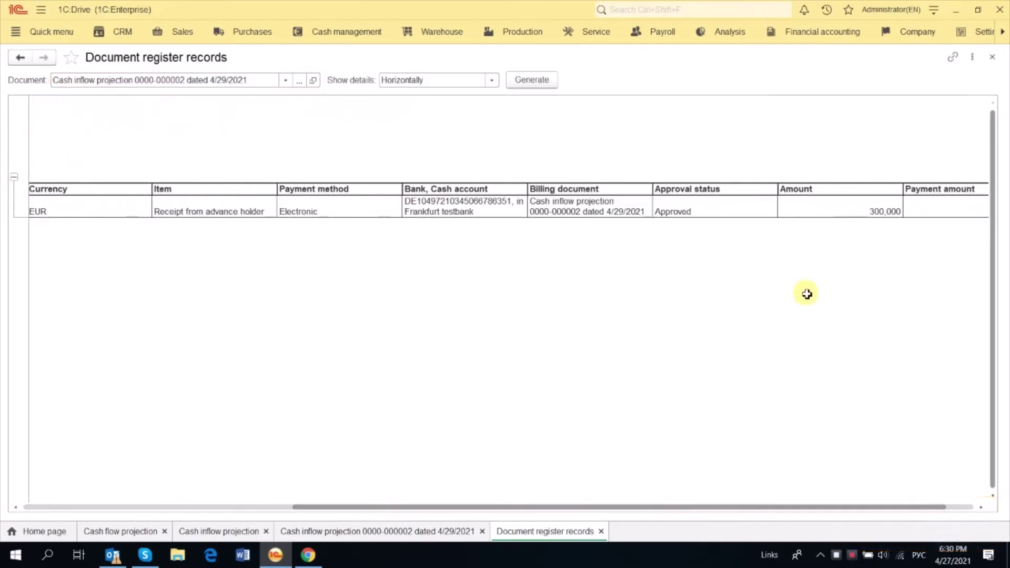
left_click(835, 211)
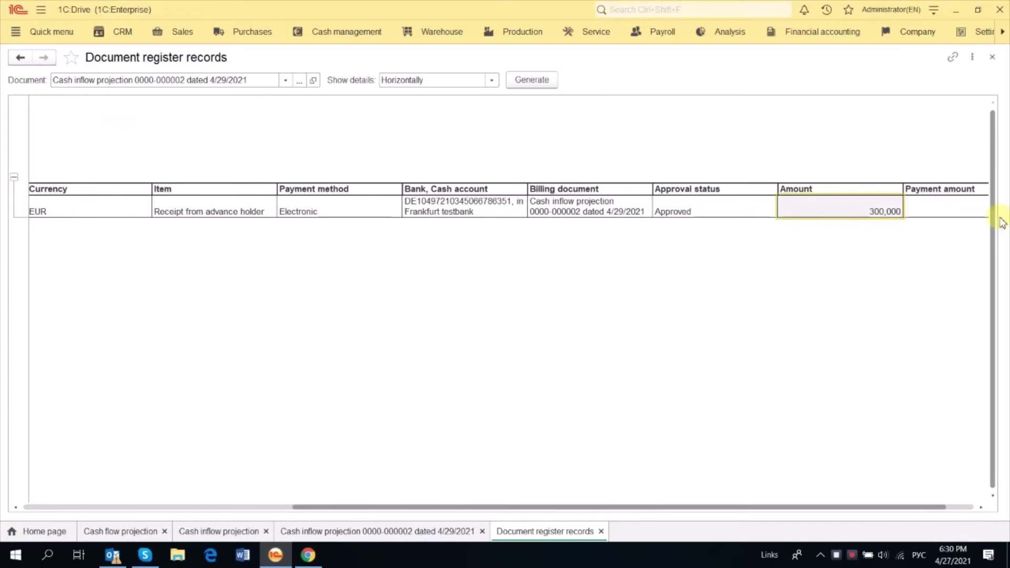
left_click(998, 62)
left_click(998, 61)
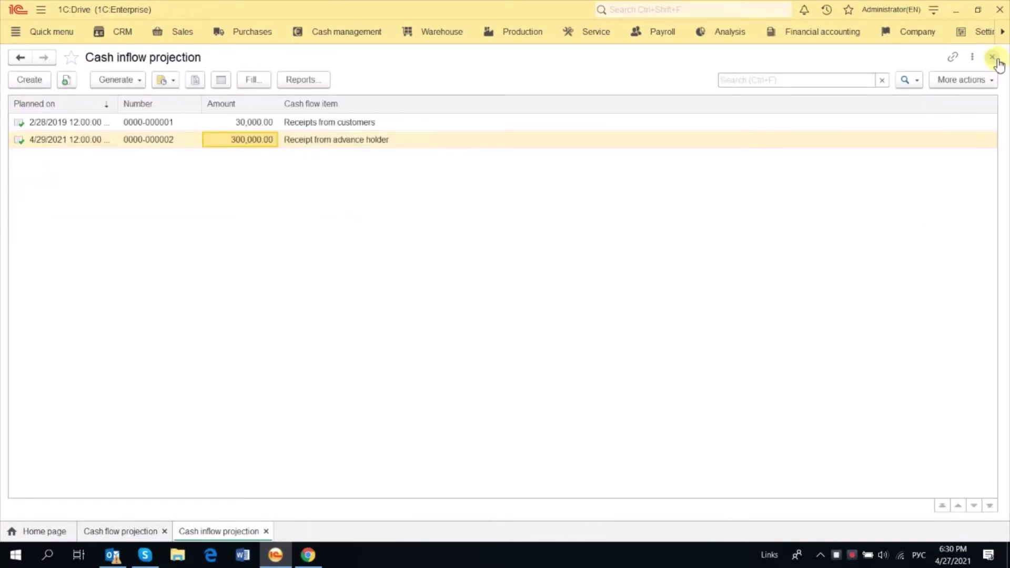
Return to the Cash flow projection report, regenerate it and examine the planned inflow on 4/29/2021.
left_click(997, 61)
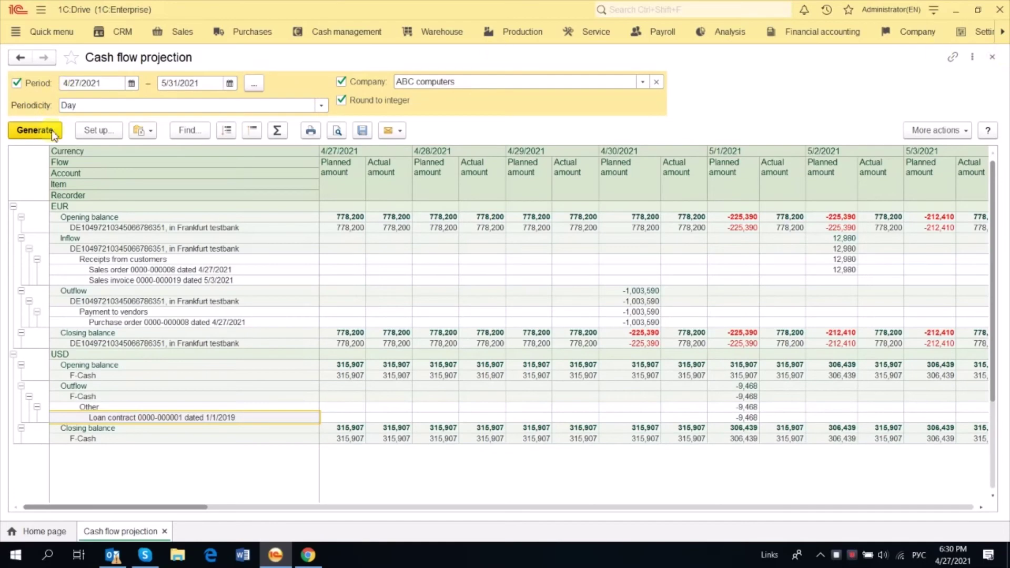
left_click(34, 131)
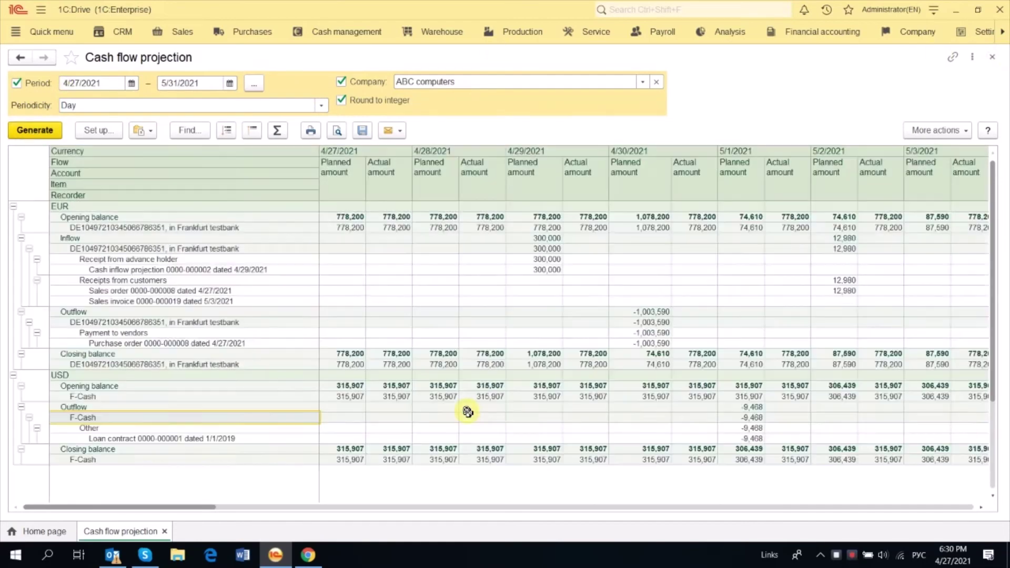
left_click(534, 150)
left_click(531, 184)
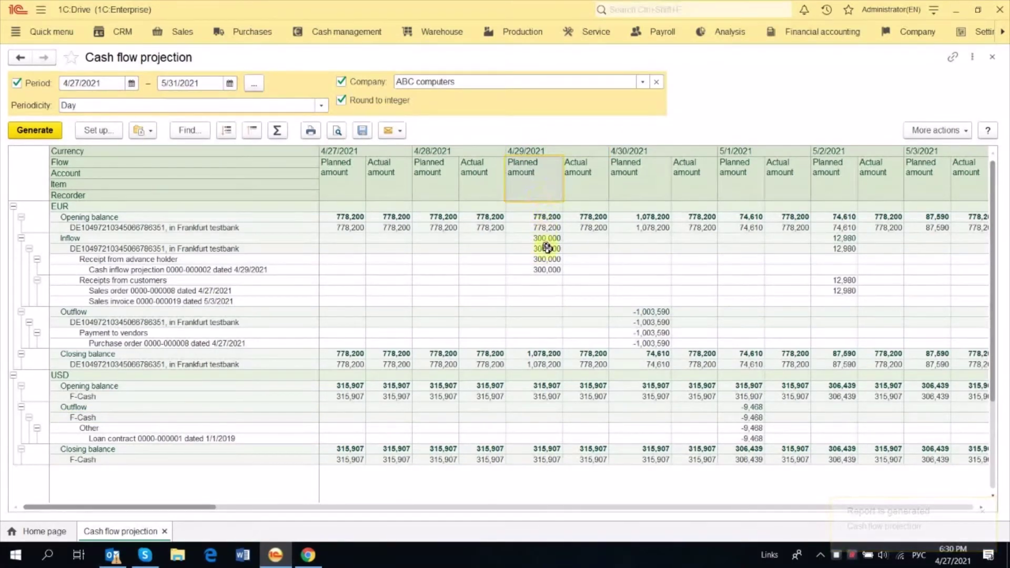
left_click(546, 270)
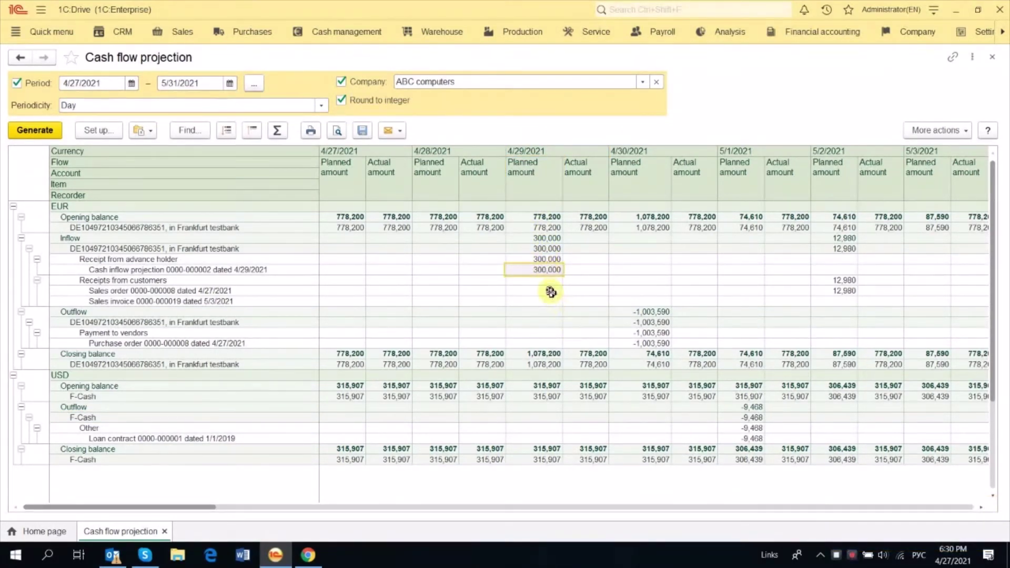
Open the Payroll payment request planned for 4/30/2021 and review its amount and planned date.
left_click(348, 31)
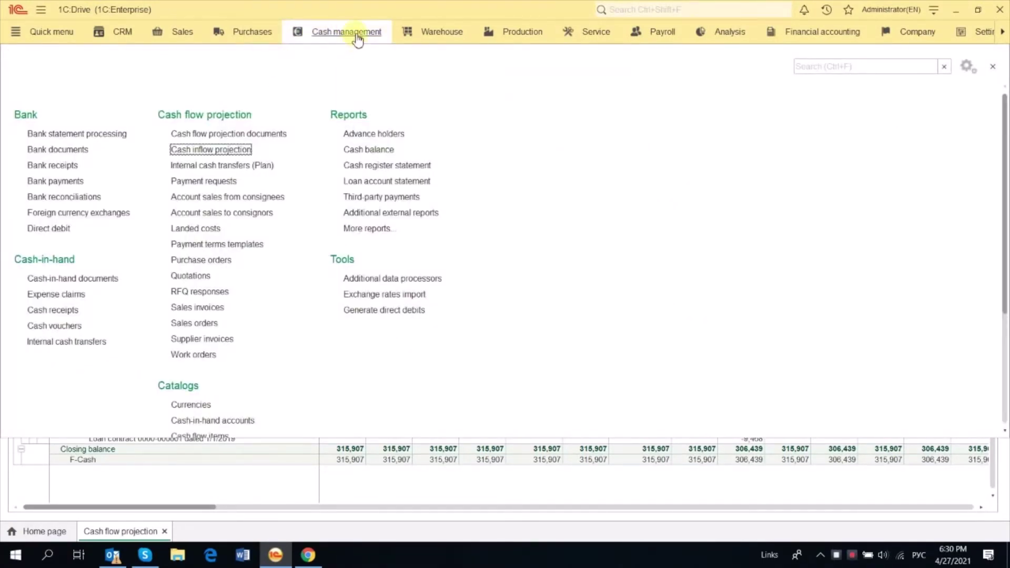
left_click(213, 182)
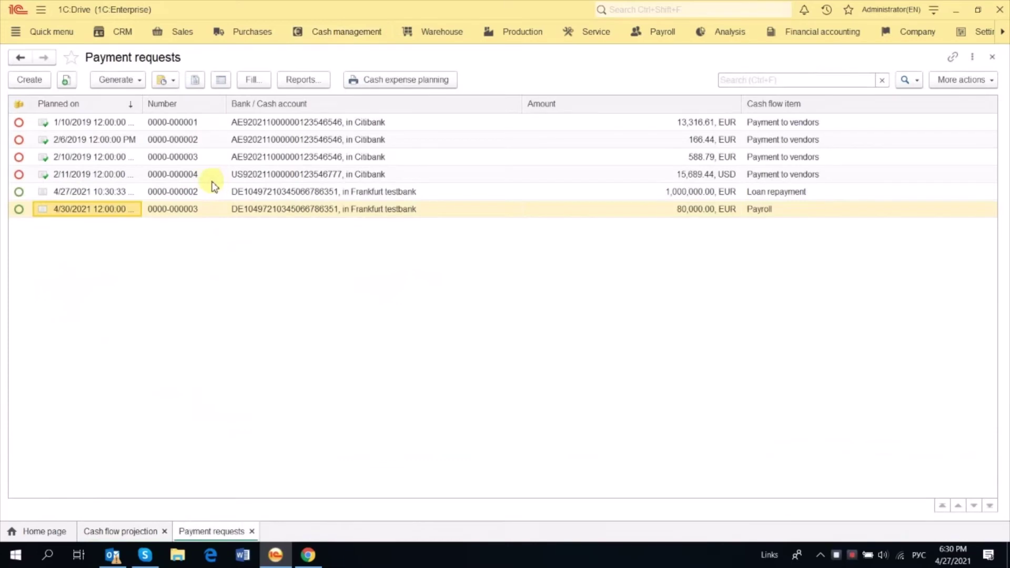
double_click(276, 212)
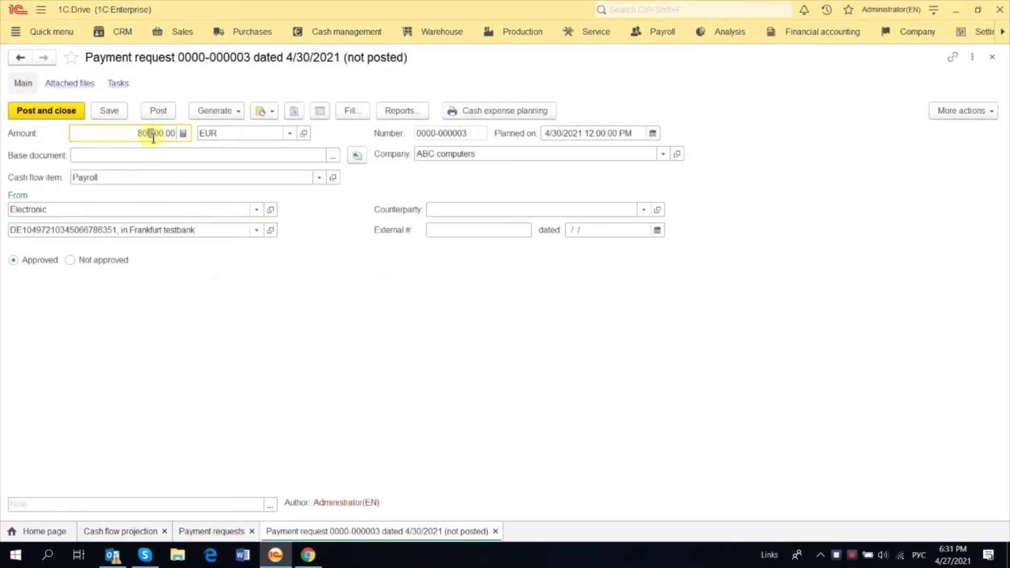
left_click(557, 132)
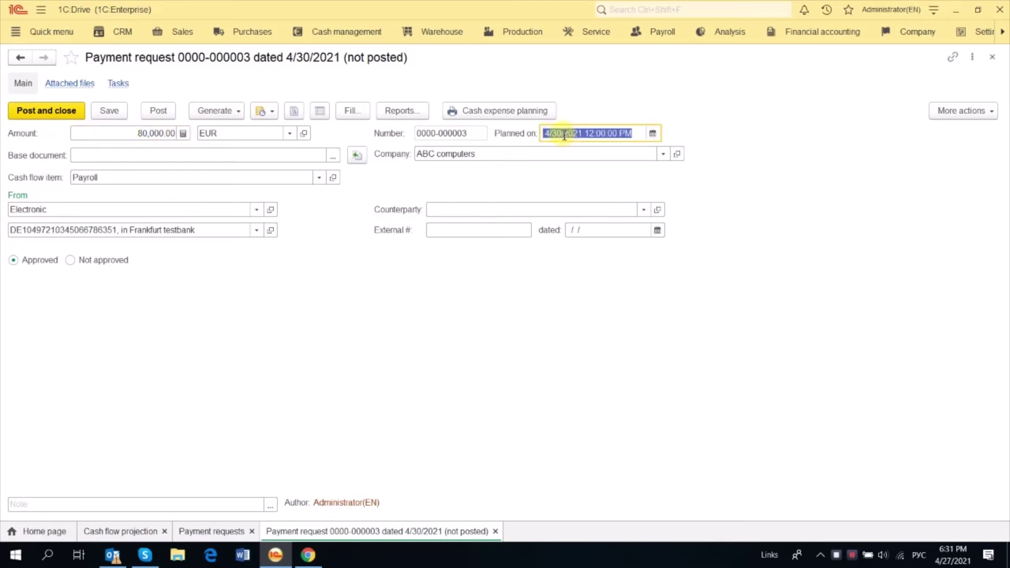
Post the payroll payment request and examine its Cash flow projection register record, closing the records and the request when done.
left_click(153, 113)
left_click(320, 111)
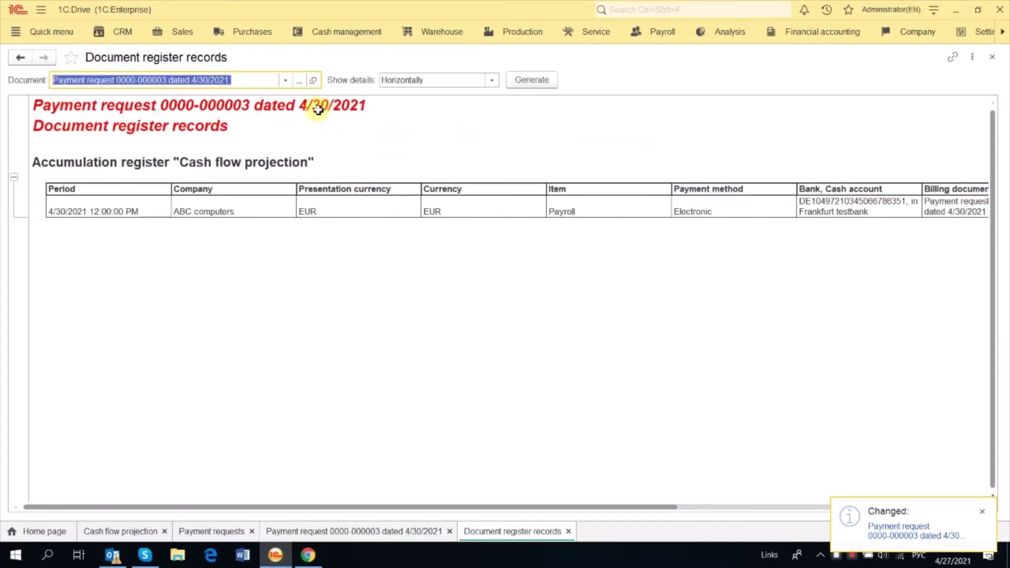
left_click(247, 213)
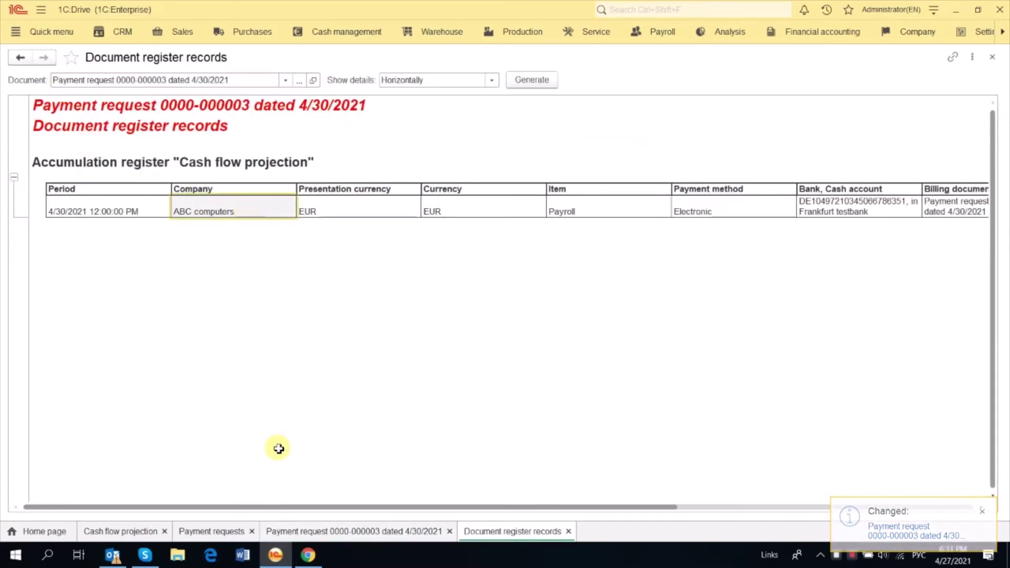
left_click_drag(326, 506, 645, 518)
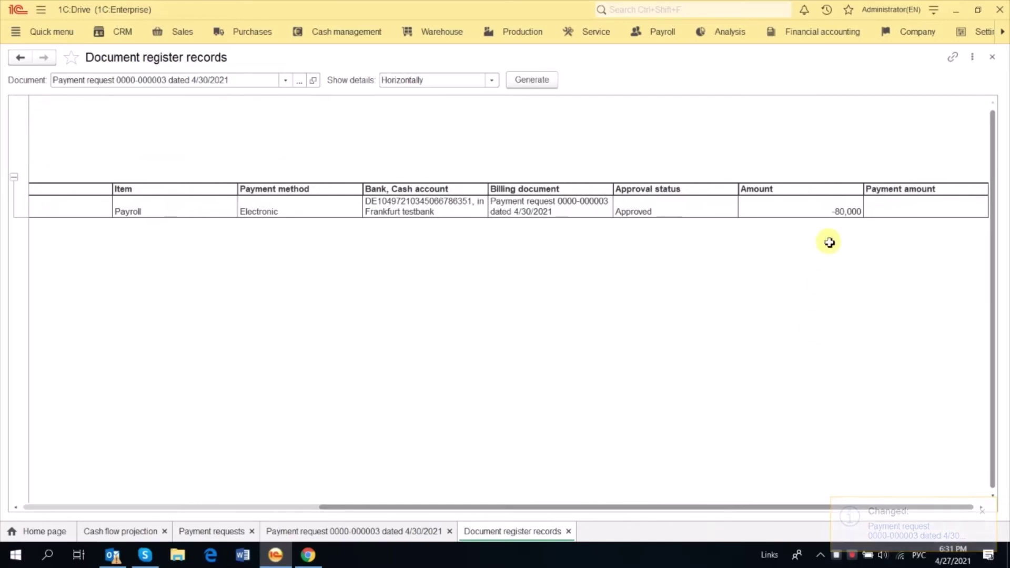
left_click(830, 206)
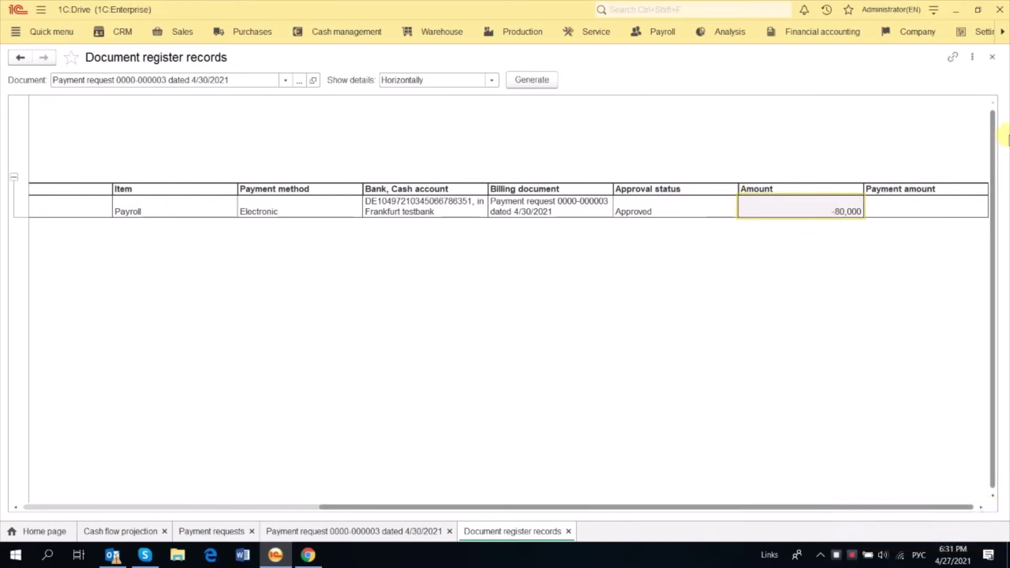
left_click(994, 60)
left_click(994, 60)
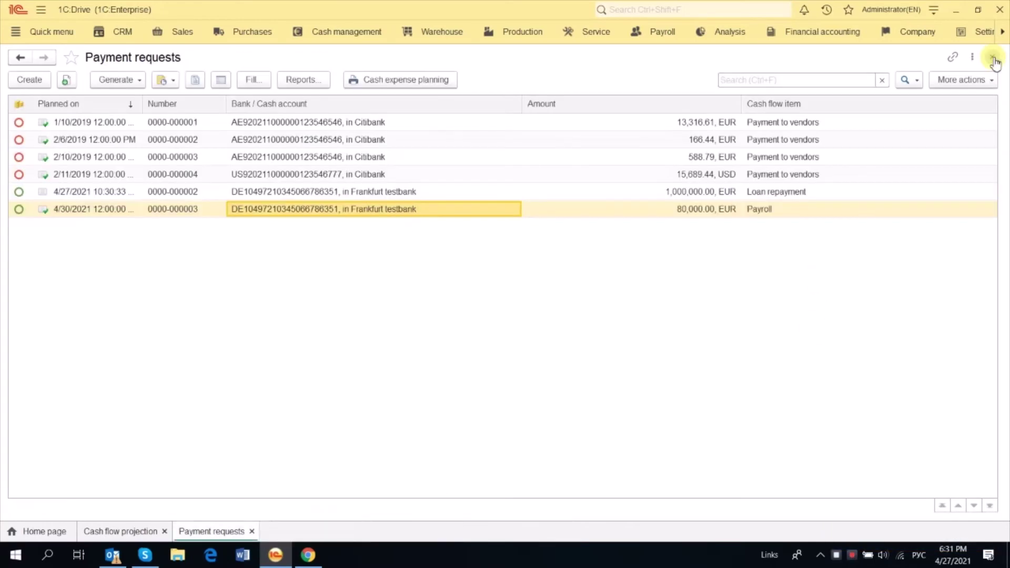
Return to the Cash flow projection report, regenerate it and examine the planned payroll outflow and EUR closing balance on 4/30/2021.
left_click(994, 58)
left_click(32, 130)
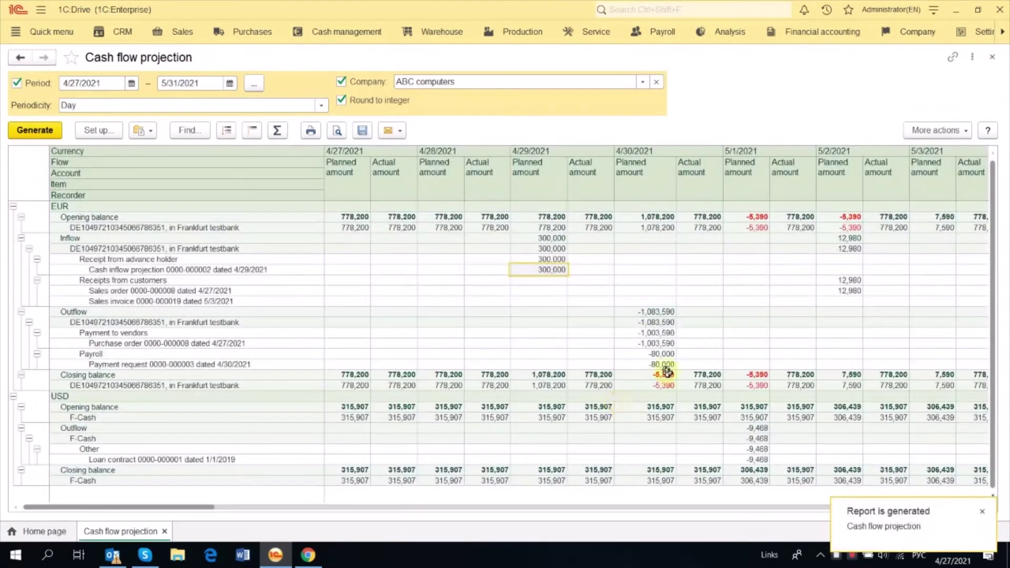
left_click_drag(660, 355, 663, 364)
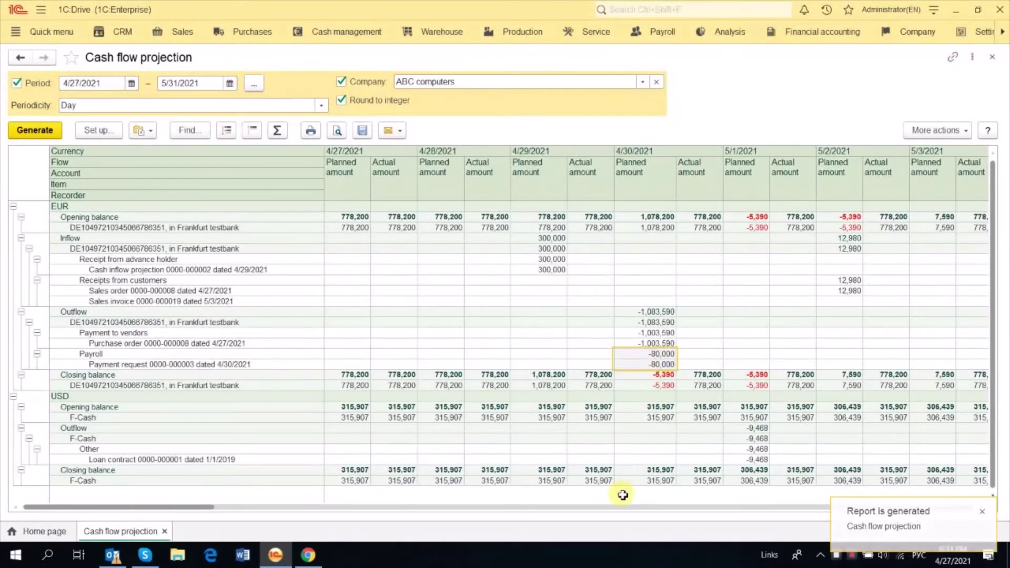
left_click(654, 376)
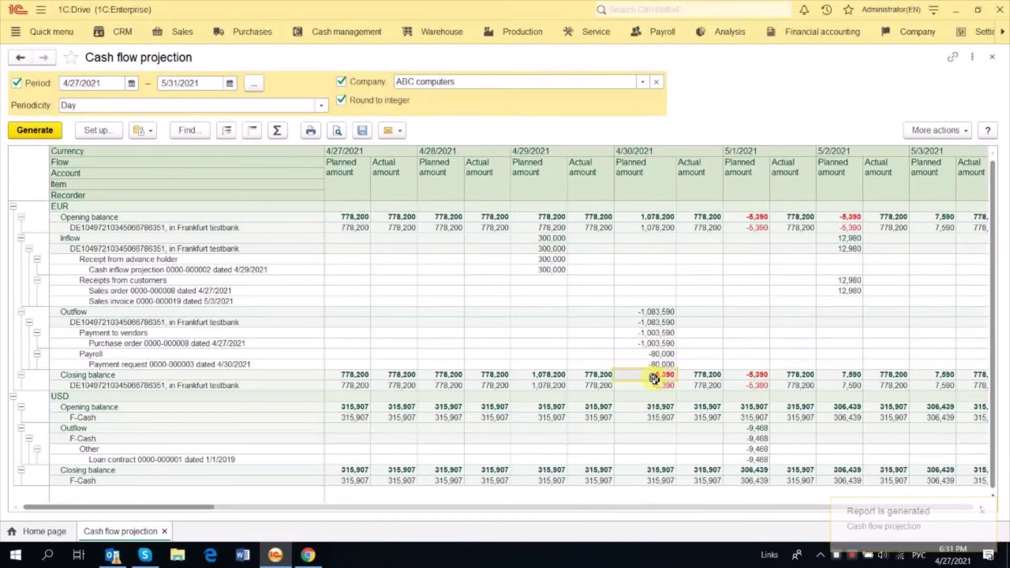
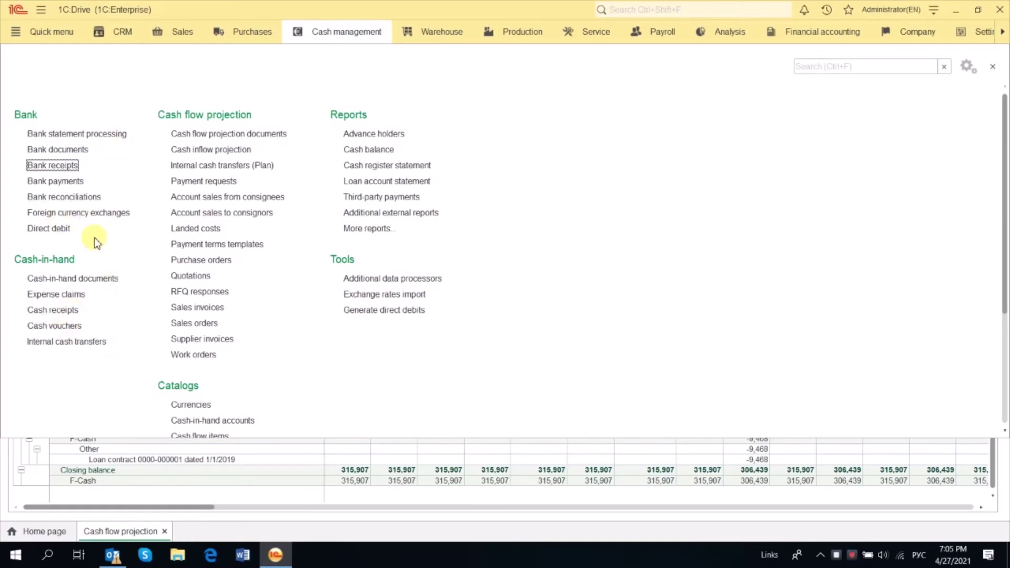
Create a bank receipt dated 4/28/2021 for the company ABC computers, using the exchange rate at that date.
left_click(70, 170)
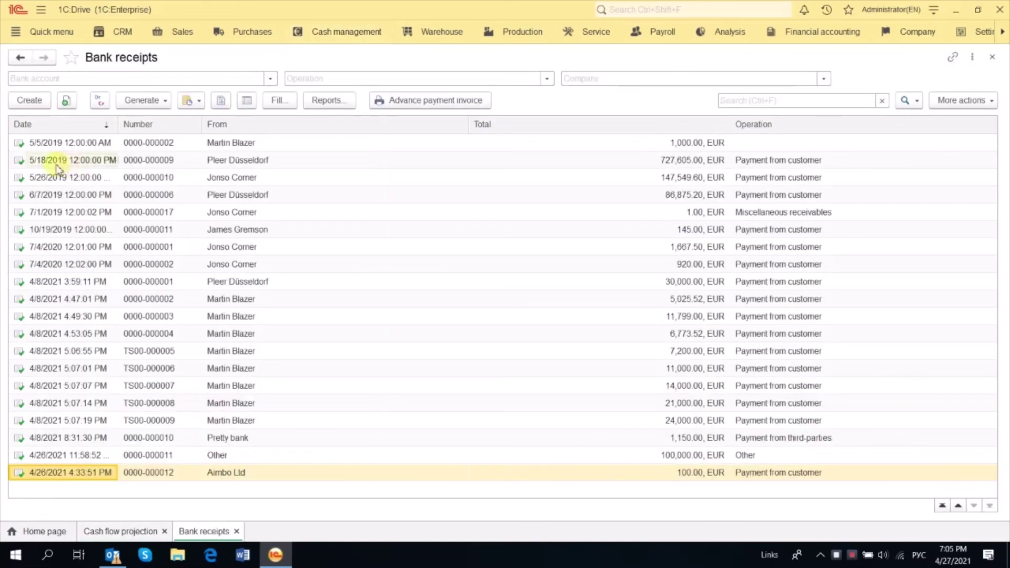
left_click(29, 100)
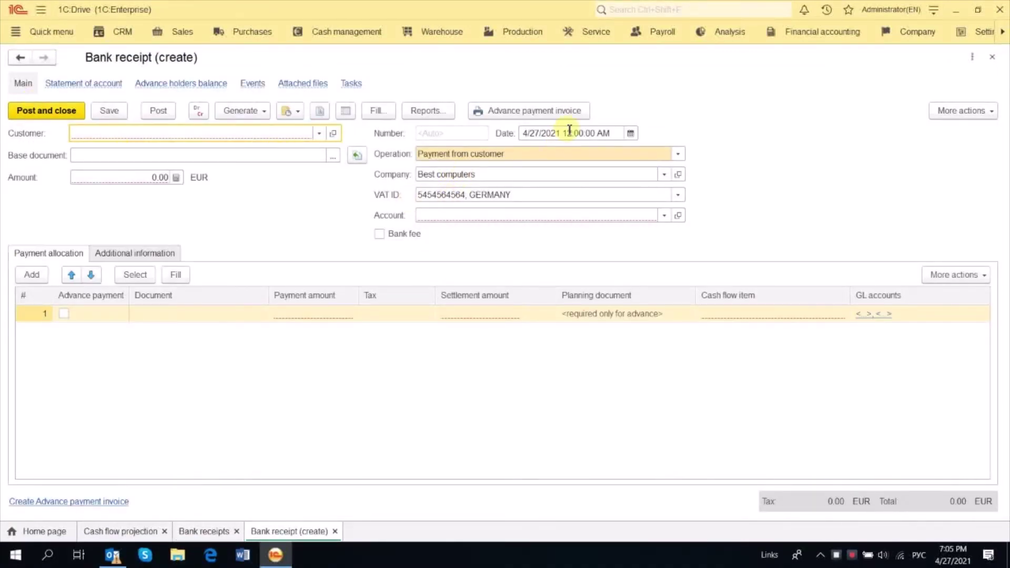
left_click(630, 133)
left_click(730, 291)
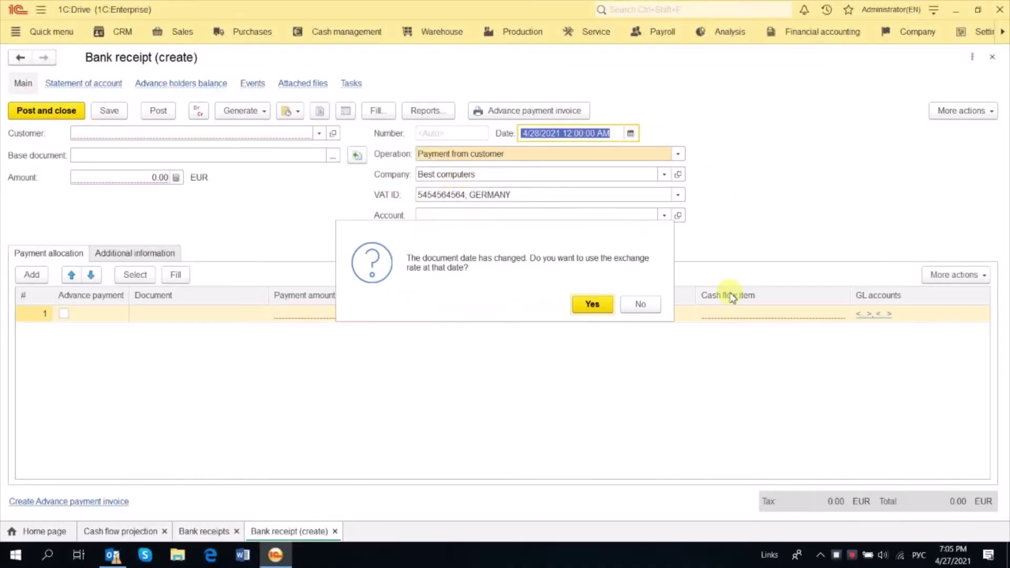
left_click(591, 302)
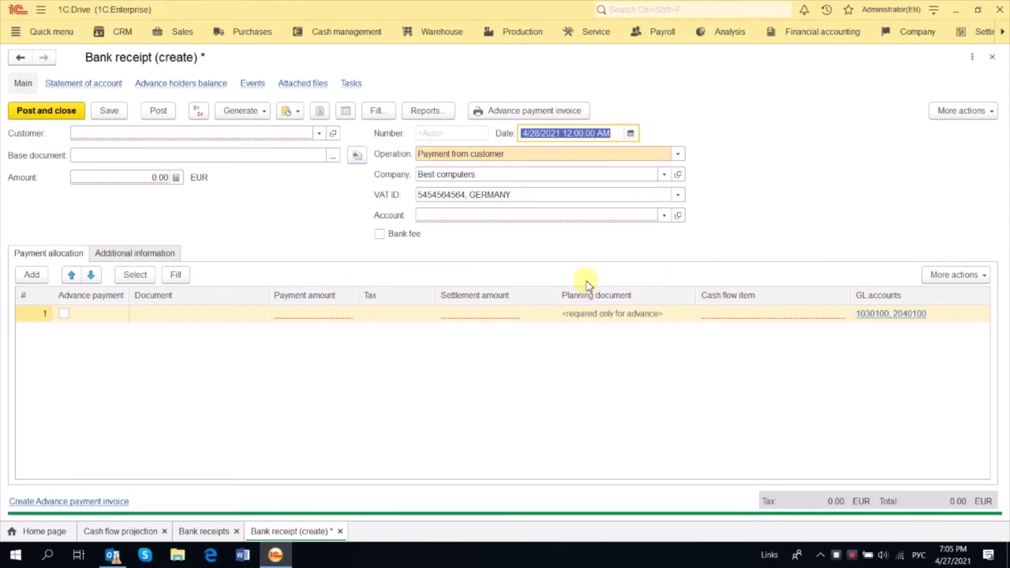
left_click(564, 174)
left_click(564, 191)
Set the receipt's customer to Bubblebox Corp and its amount to 300,000 EUR, and mark the allocation line as an advance payment.
left_click(289, 135)
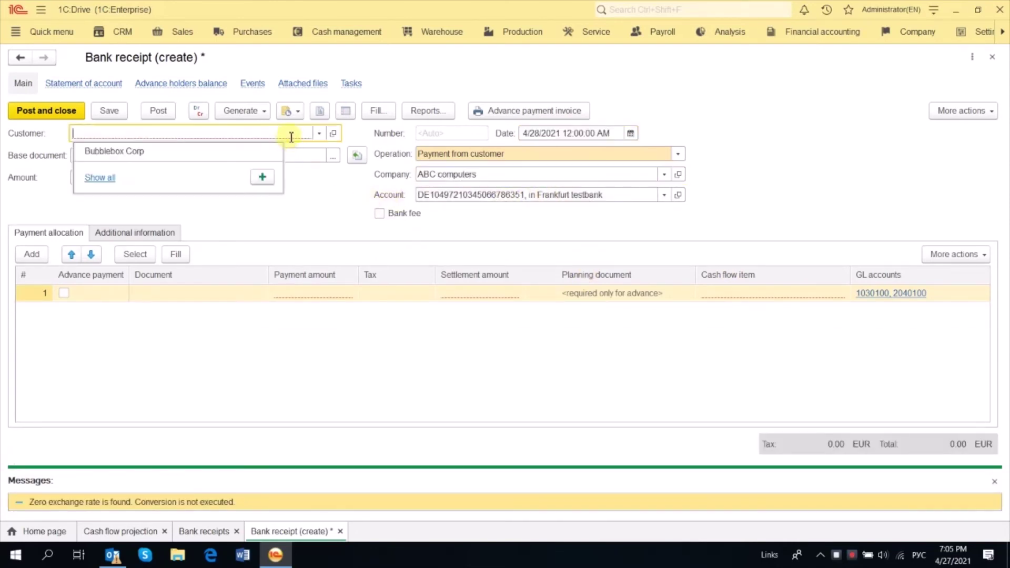
left_click(252, 149)
left_click(116, 180)
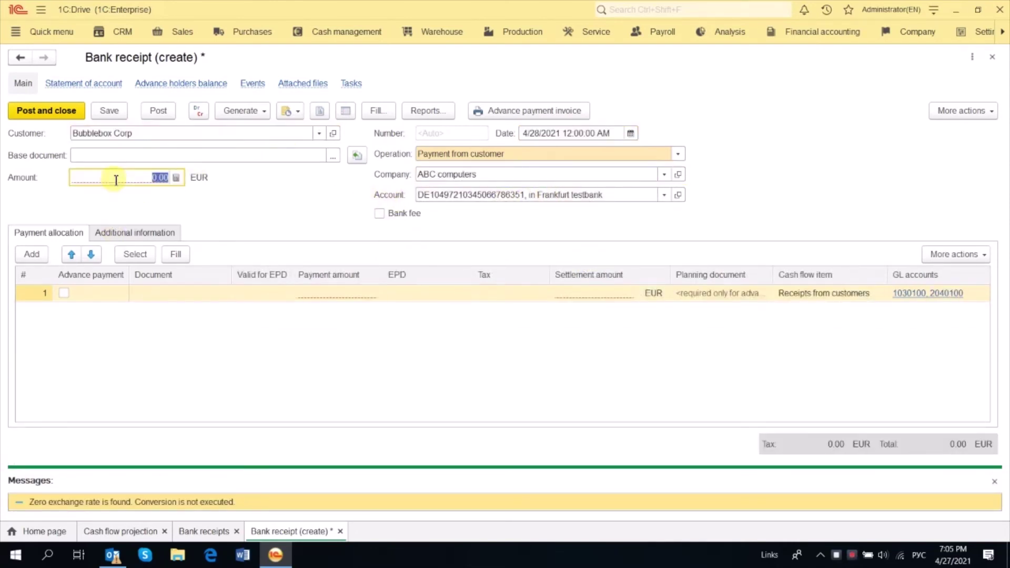
type("300,000")
left_click(64, 293)
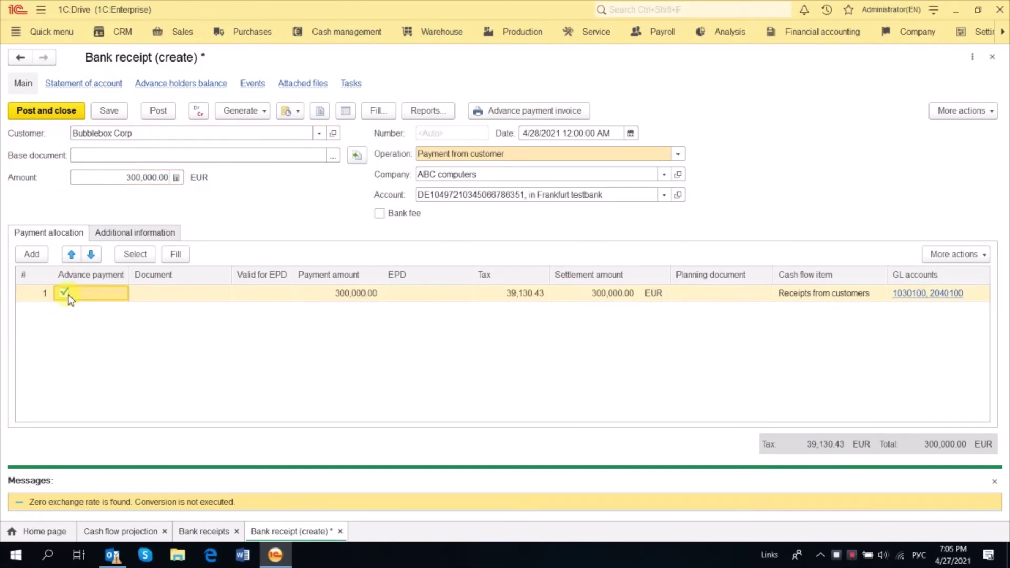
Assign the cash inflow projection planned for 4/29/2021 as the advance line's planning document and post the bank receipt.
left_click(723, 295)
left_click(766, 296)
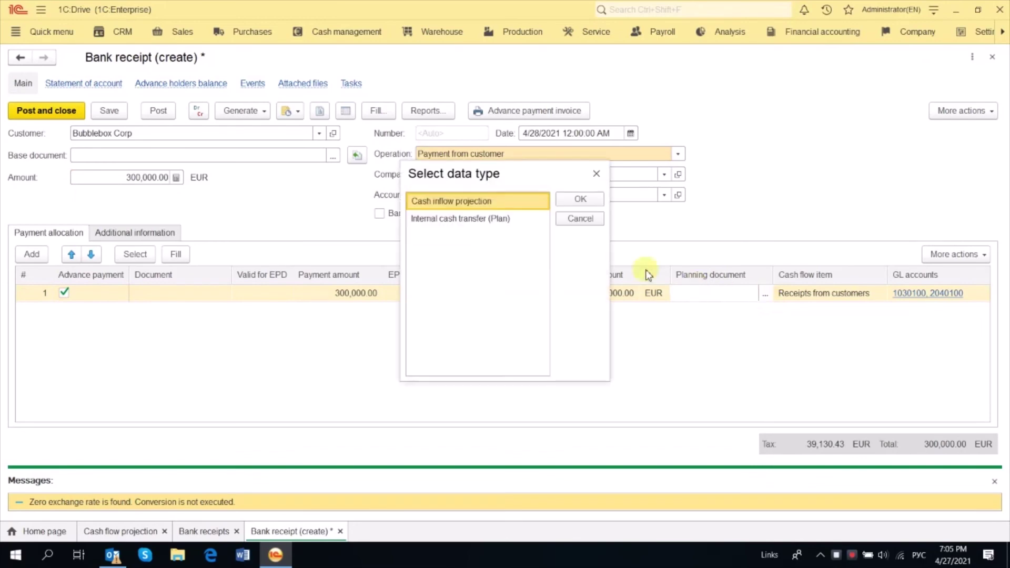
double_click(489, 202)
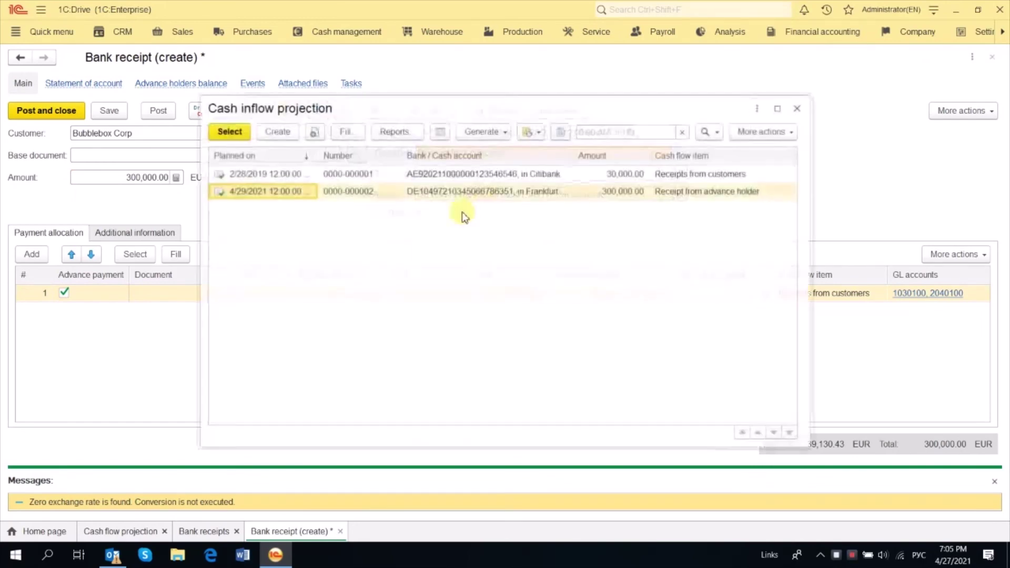
double_click(447, 195)
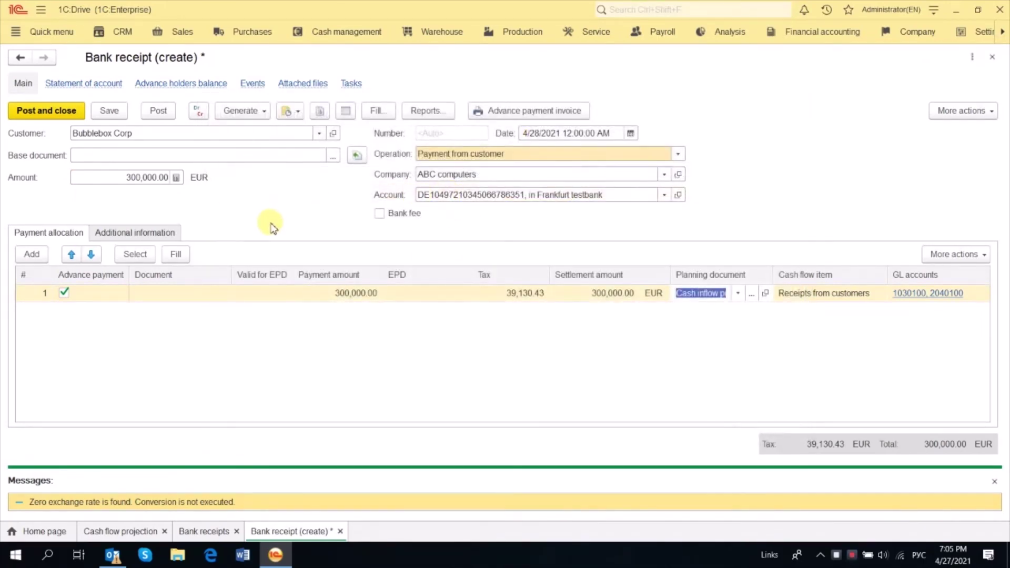
left_click(154, 111)
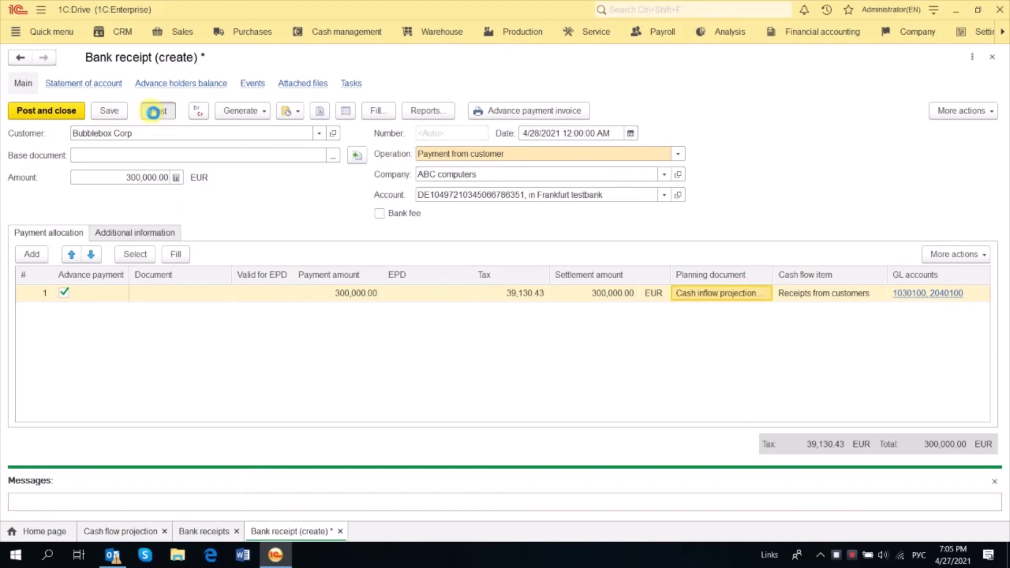
Examine the bank receipt's Cash flow projection register record, checking its period, amount and payment amount, and close the register records.
left_click(346, 111)
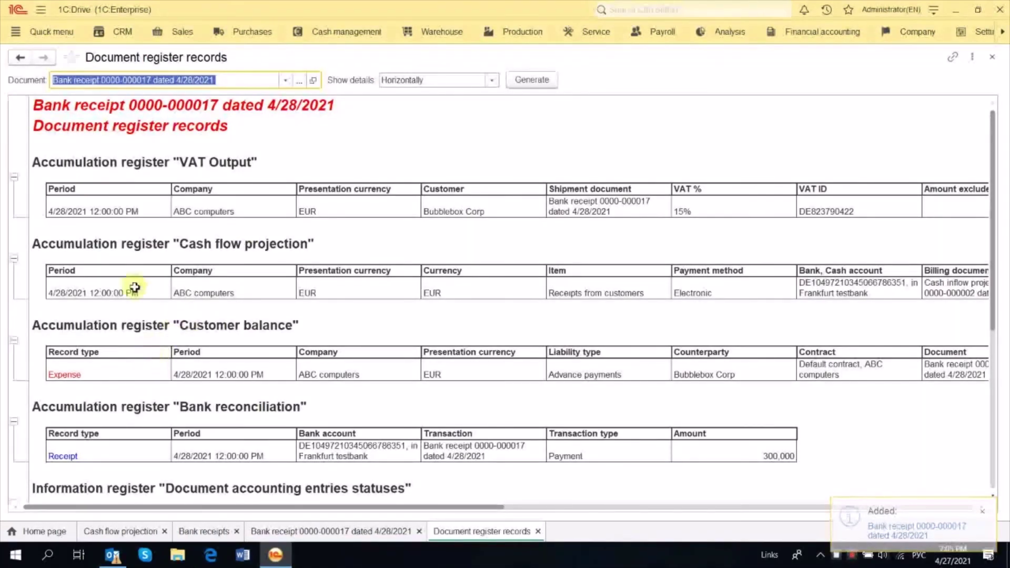
left_click(139, 247)
left_click(142, 294)
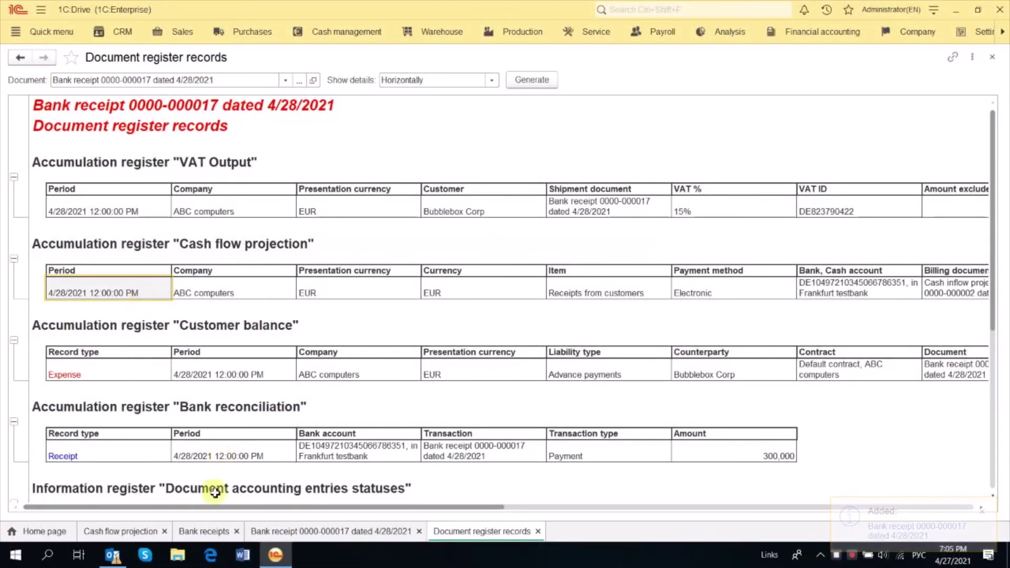
left_click_drag(221, 508, 577, 521)
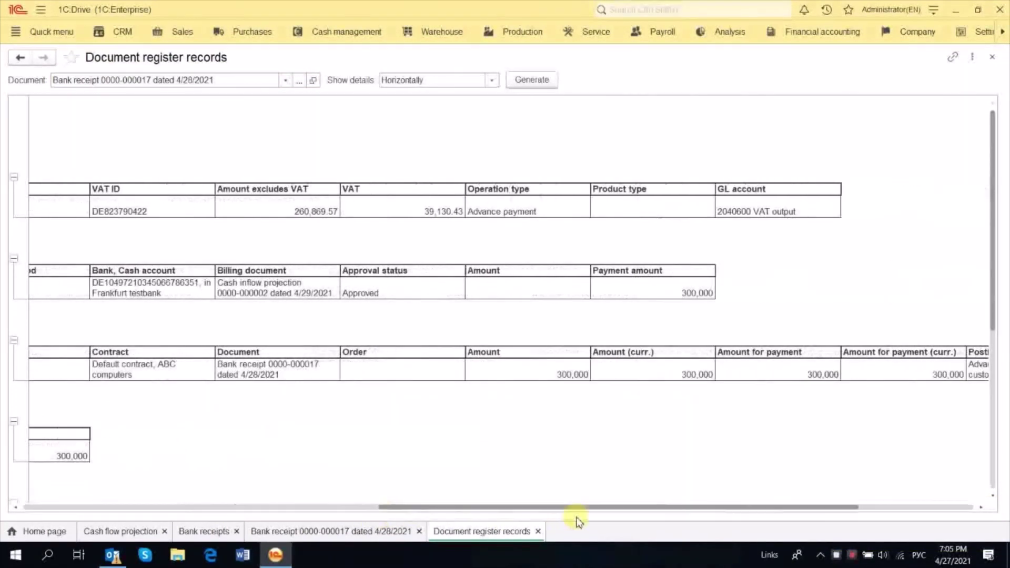
left_click(651, 291)
left_click_drag(649, 276, 654, 291)
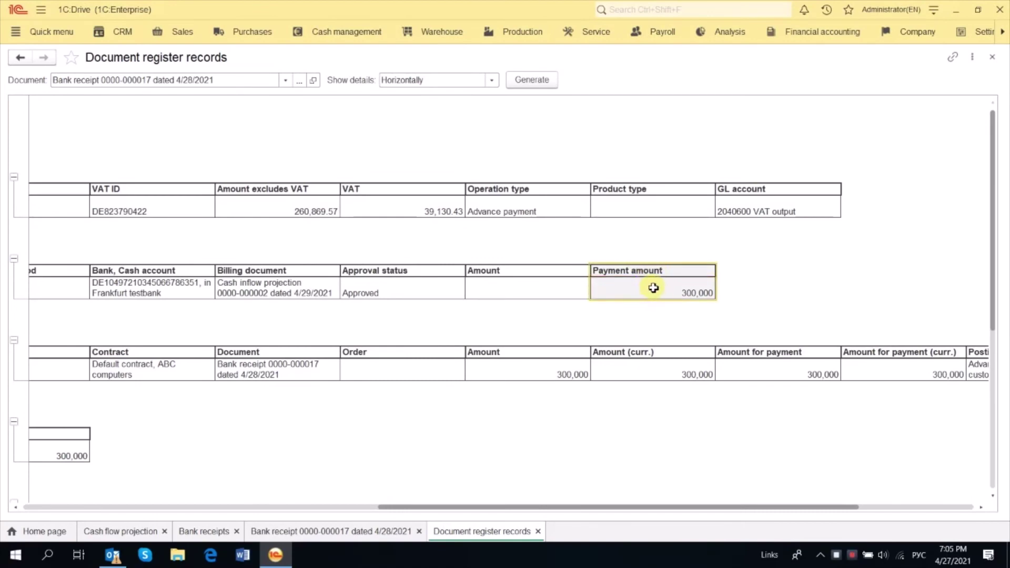
left_click_drag(568, 274, 567, 290)
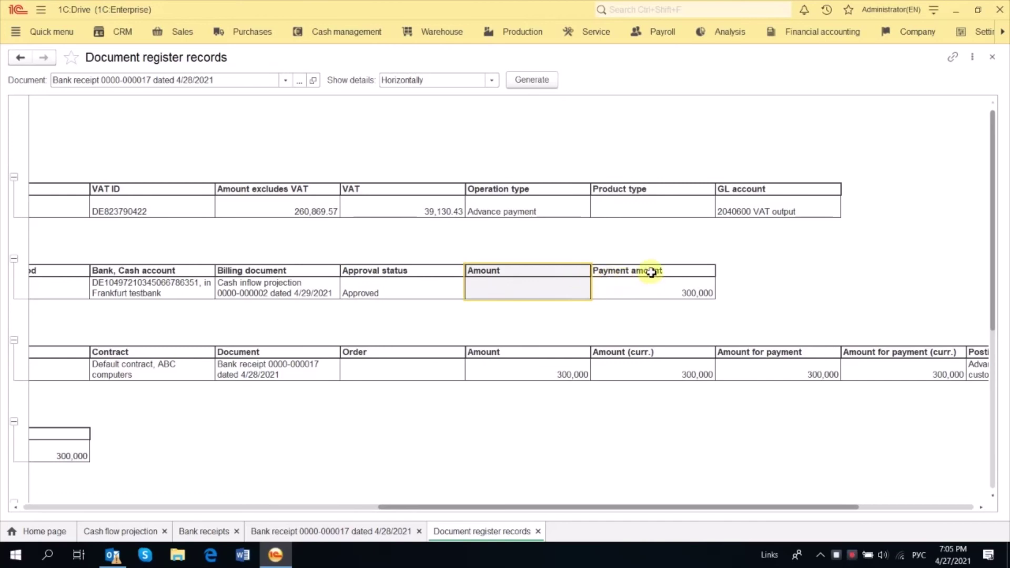
left_click_drag(651, 272, 653, 289)
left_click_drag(520, 508, 168, 507)
left_click(993, 57)
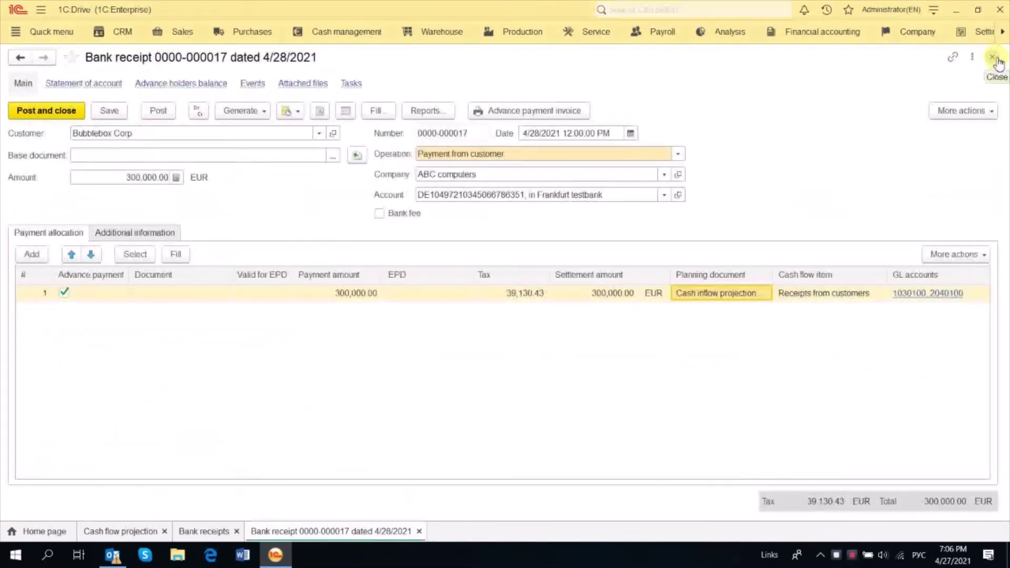
Return to the Cash flow projection report, regenerate it and examine the bank receipt's actual inflow and the EUR closing balances from 4/28 to 4/30/2021.
left_click(993, 57)
left_click(994, 57)
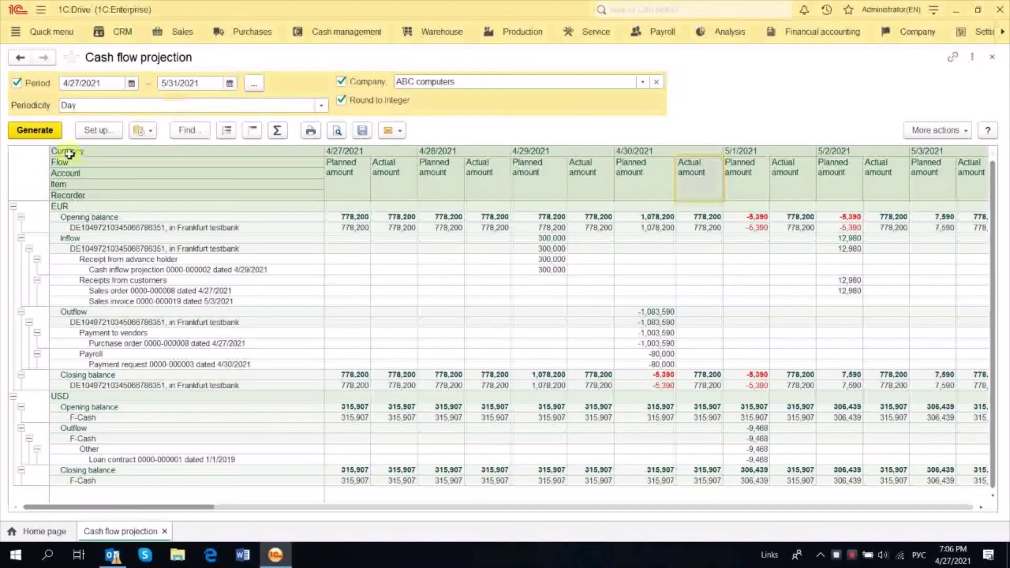
left_click(50, 132)
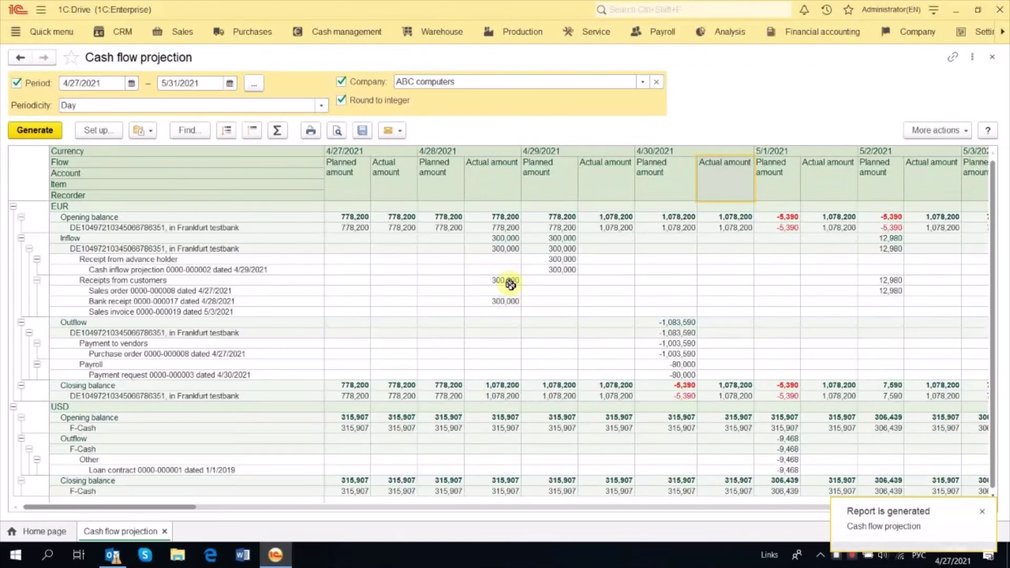
left_click(504, 302)
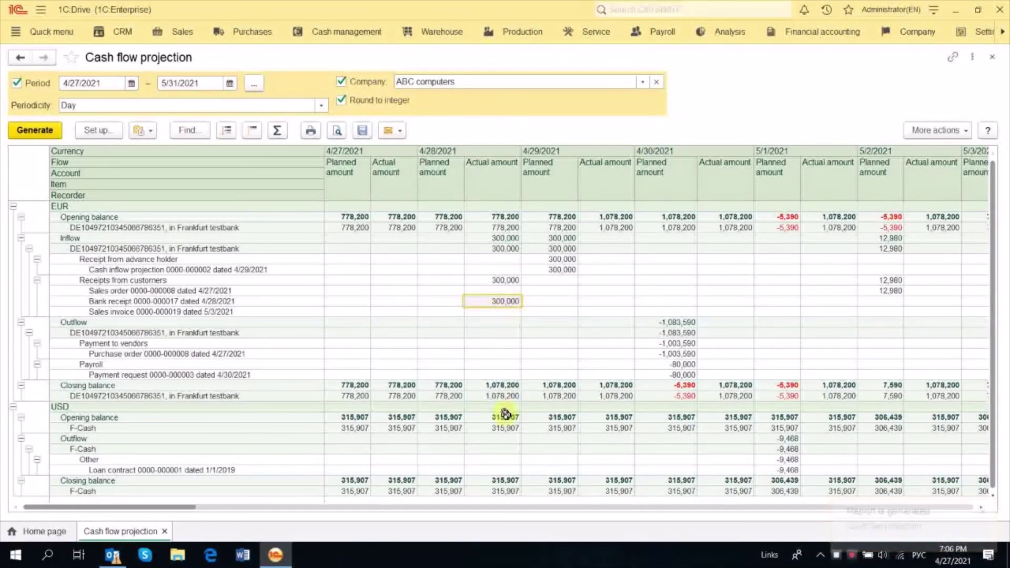
left_click(454, 397)
left_click(495, 395)
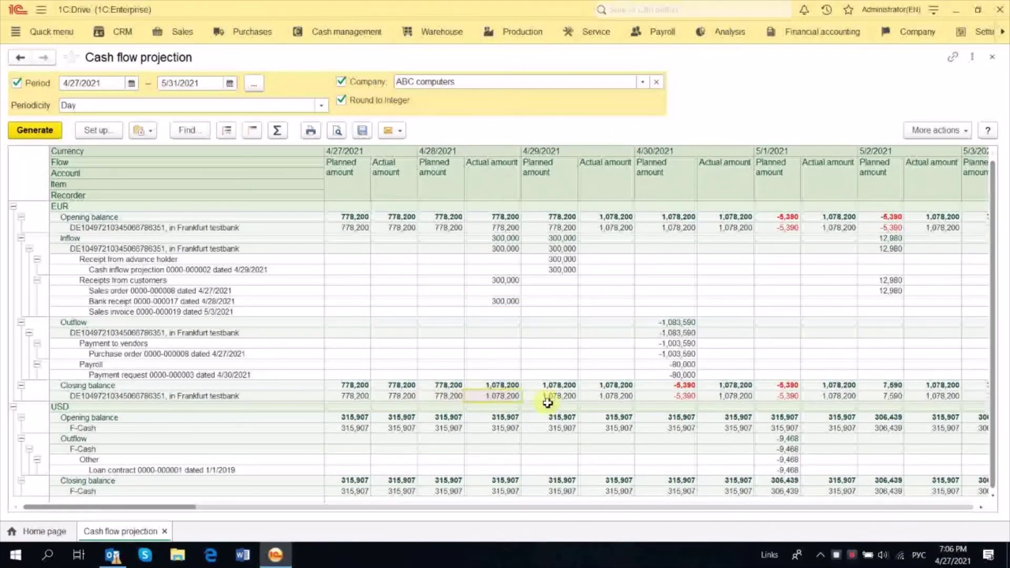
left_click(571, 395)
left_click(608, 398)
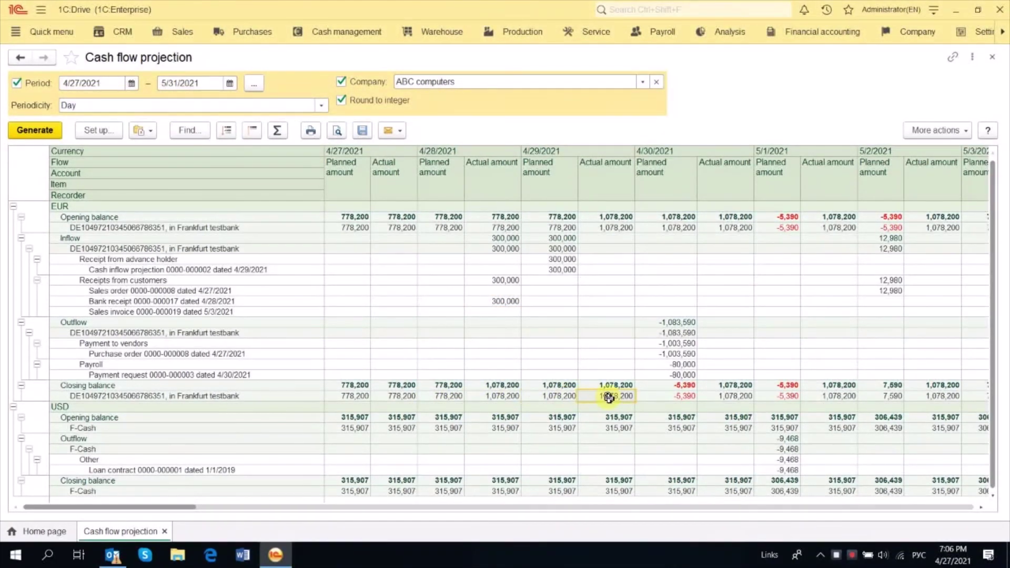
left_click(680, 396)
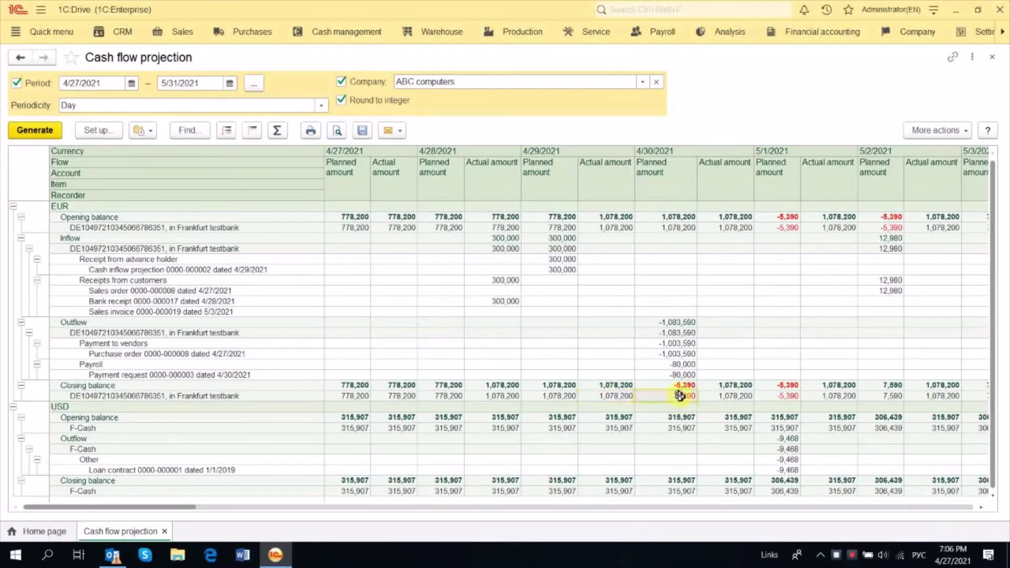